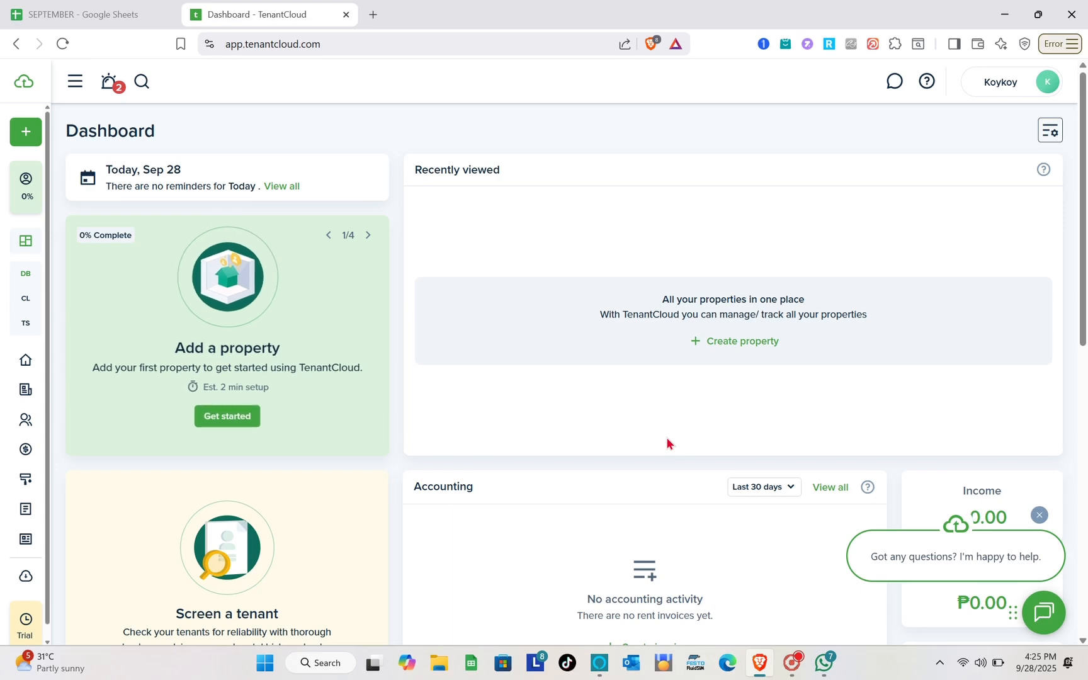
{"action": "scroll", "coordinate": [666, 437], "scroll_direction": "down", "scroll_amount": 2}
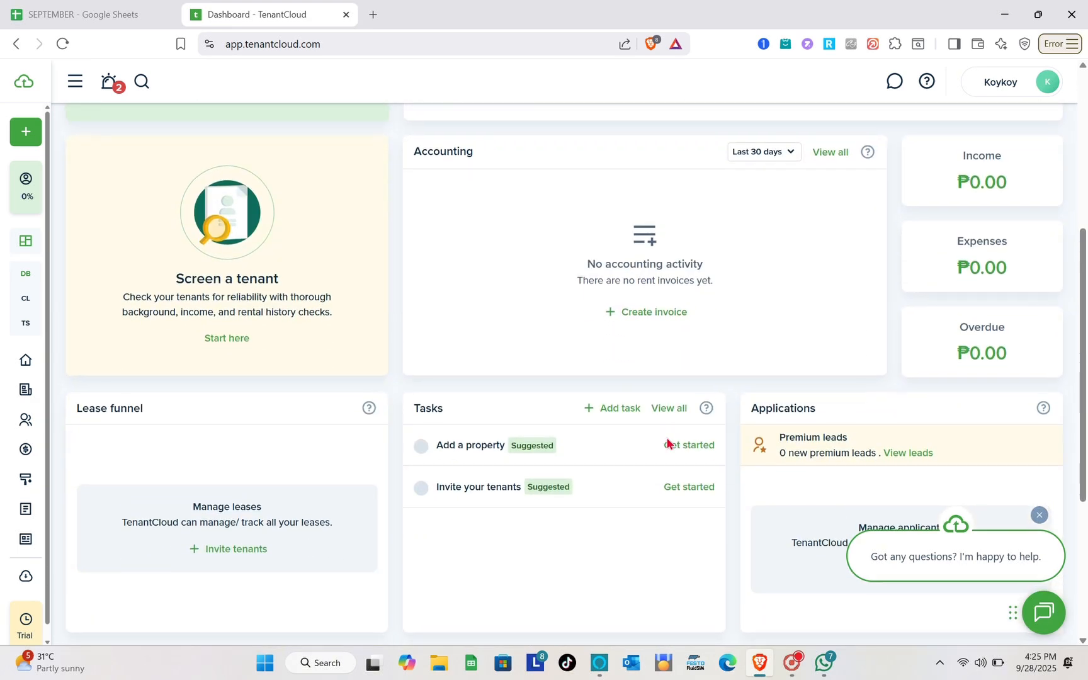
- Load tenantcloud.com in a new browser tab and start the sign-up to reach the dashboard
{"action": "scroll", "coordinate": [666, 440], "scroll_direction": "up", "scroll_amount": 5}
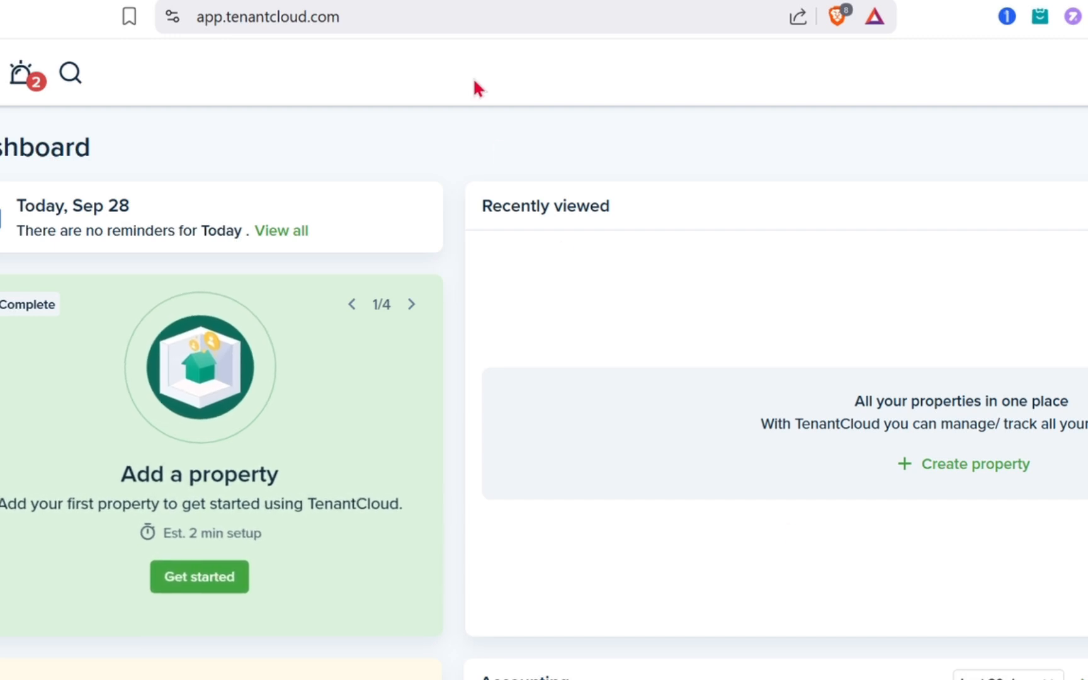
{"action": "key", "text": "ctrl+t"}
{"action": "type", "text": "tena"}
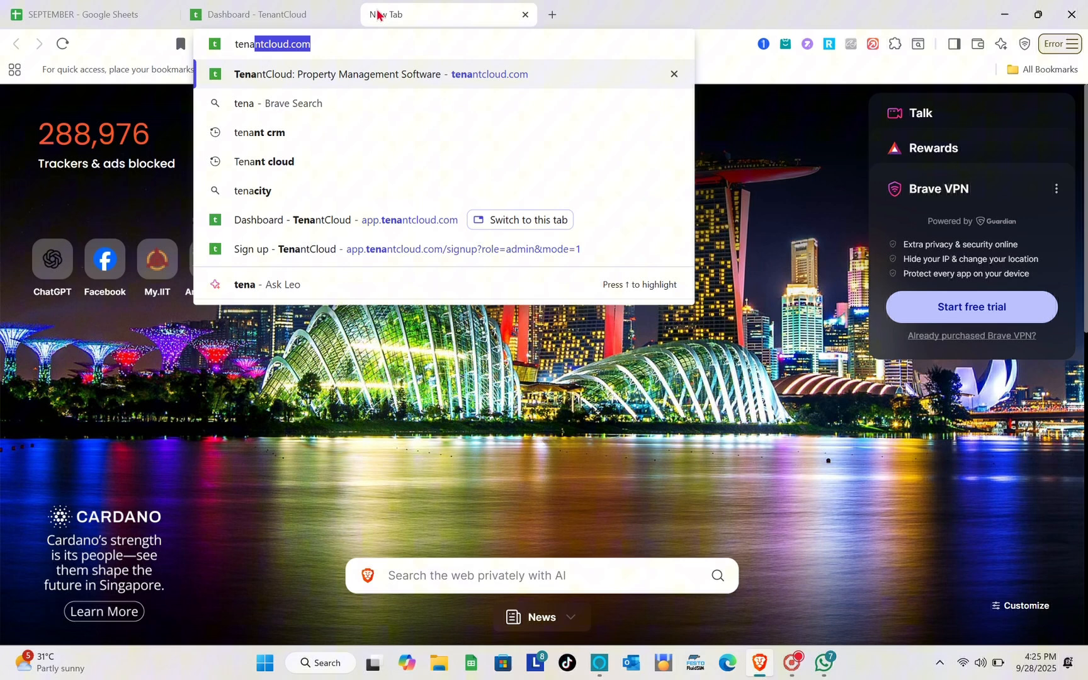
{"action": "key", "text": "Return"}
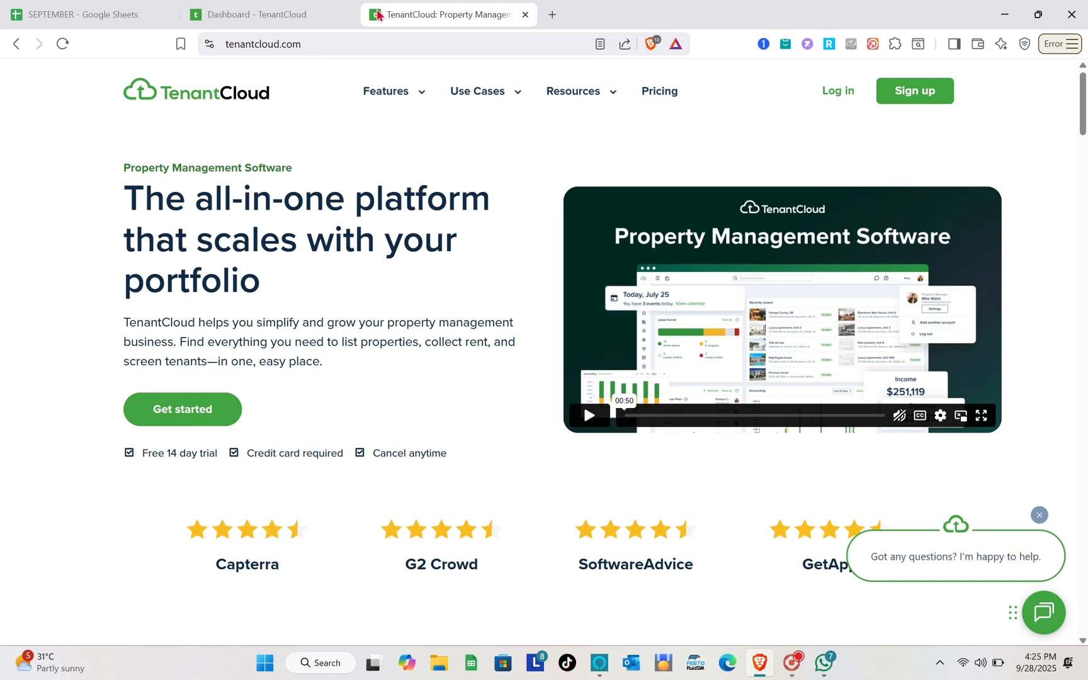
{"action": "left_click", "coordinate": [906, 96]}
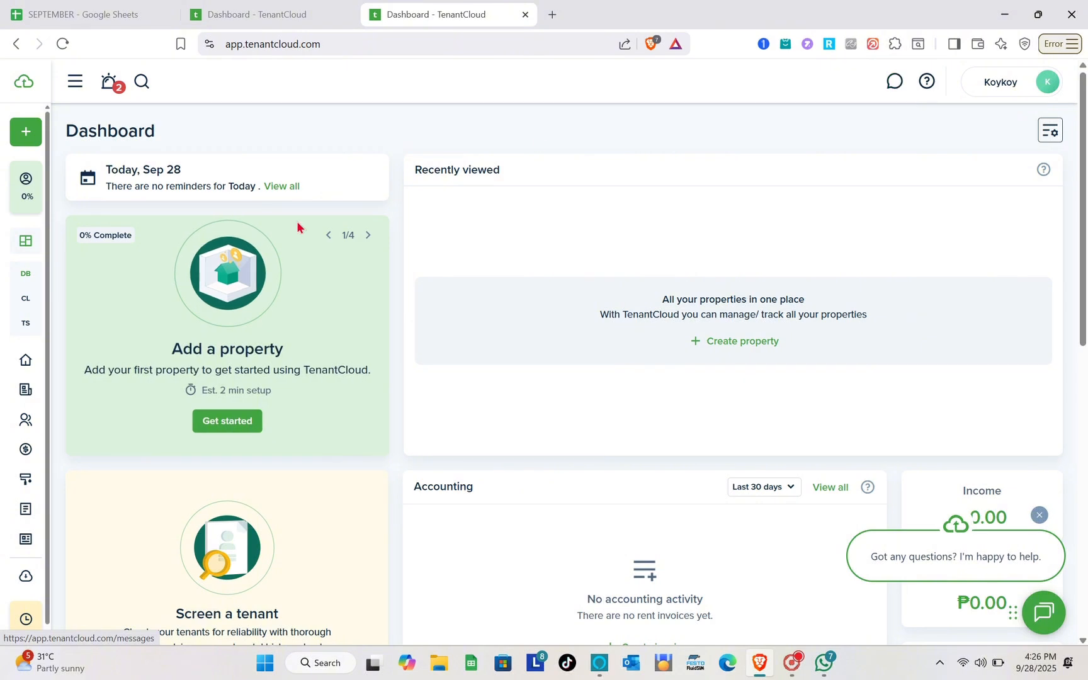
- Visit the Calendar, then the empty Tasks page, and start a new task
{"action": "mouse_move", "coordinate": [21, 182]}
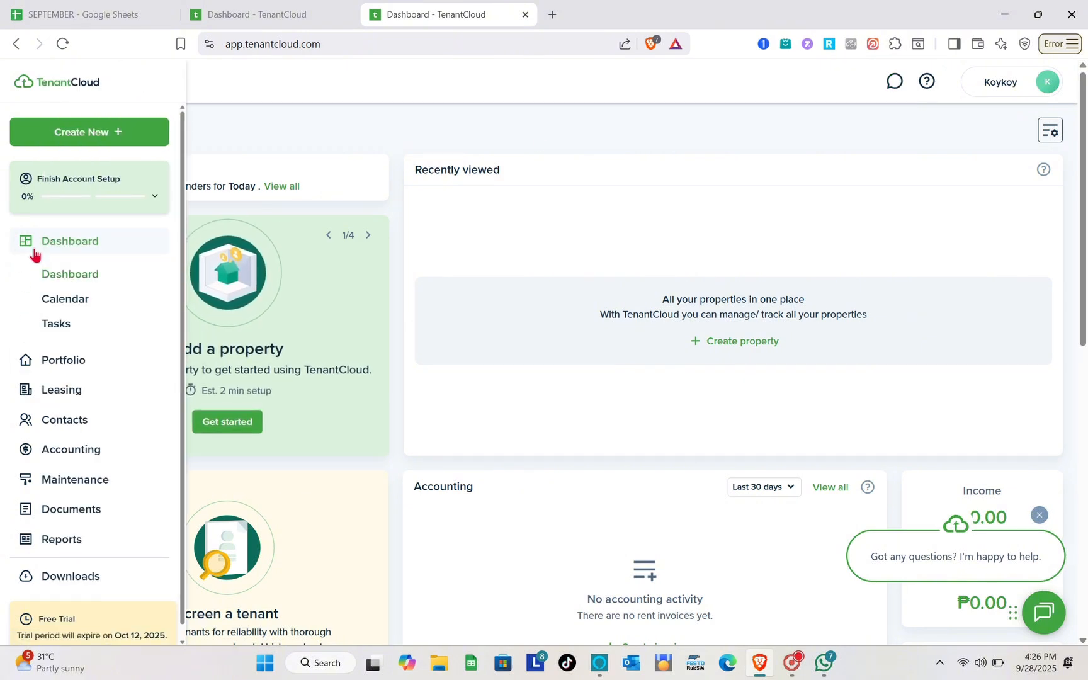
{"action": "left_click", "coordinate": [63, 300]}
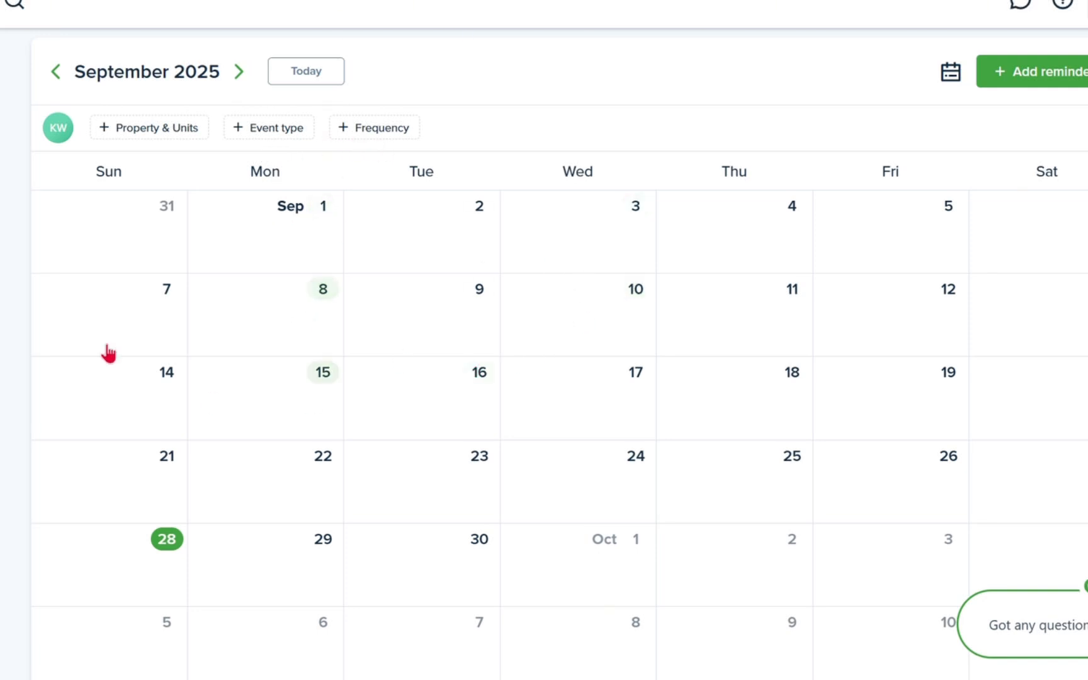
{"action": "mouse_move", "coordinate": [46, 247]}
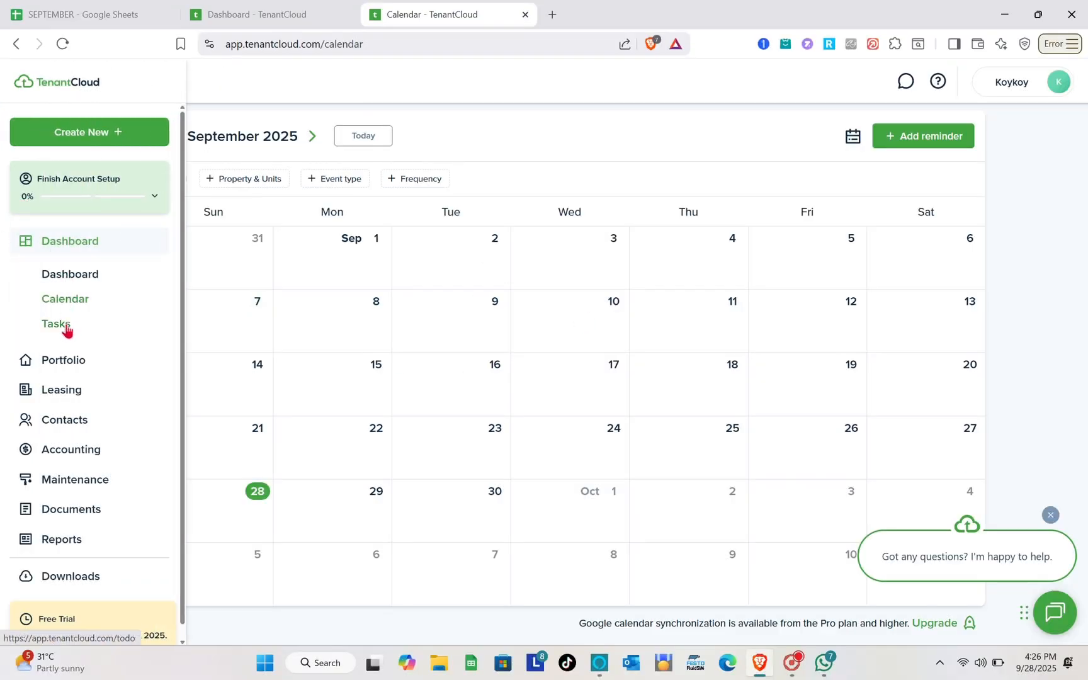
{"action": "left_click", "coordinate": [66, 325]}
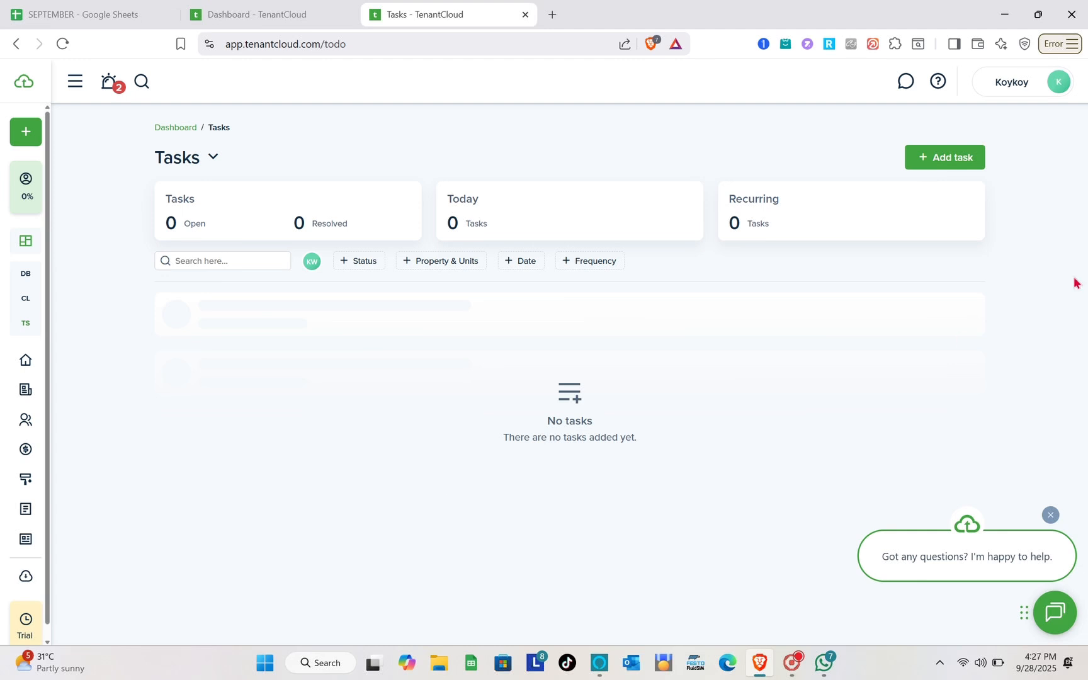
{"action": "left_click", "coordinate": [986, 154]}
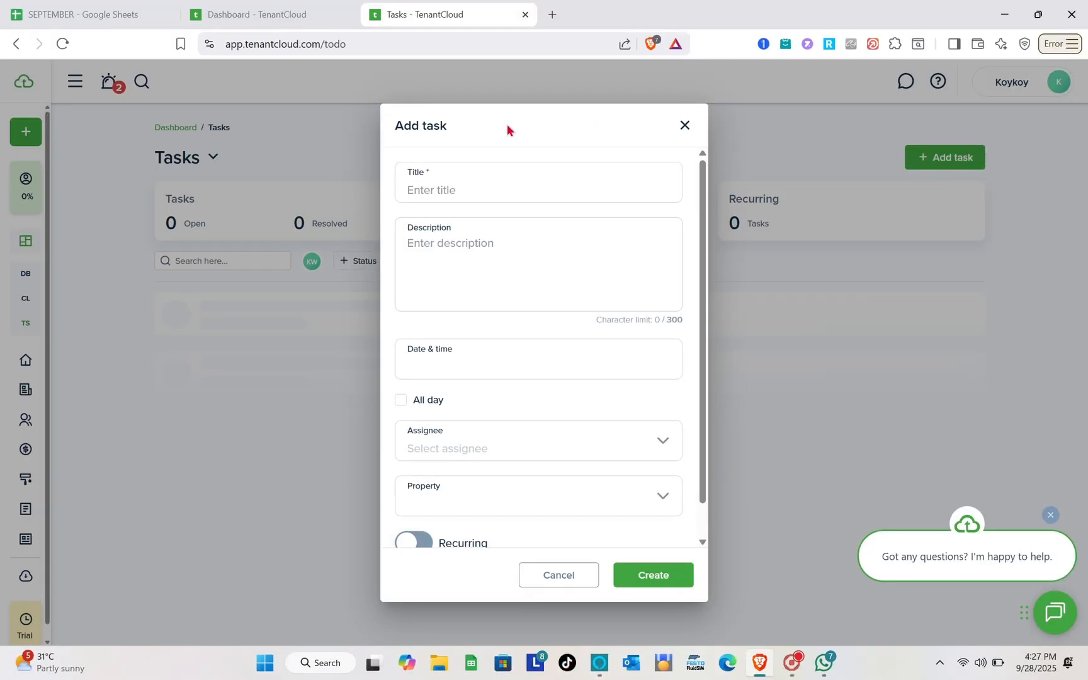
{"action": "left_click", "coordinate": [443, 194]}
{"action": "type", "text": "F"}
{"action": "key", "text": "BackSpace"}
{"action": "type", "text": "Door Broke"}
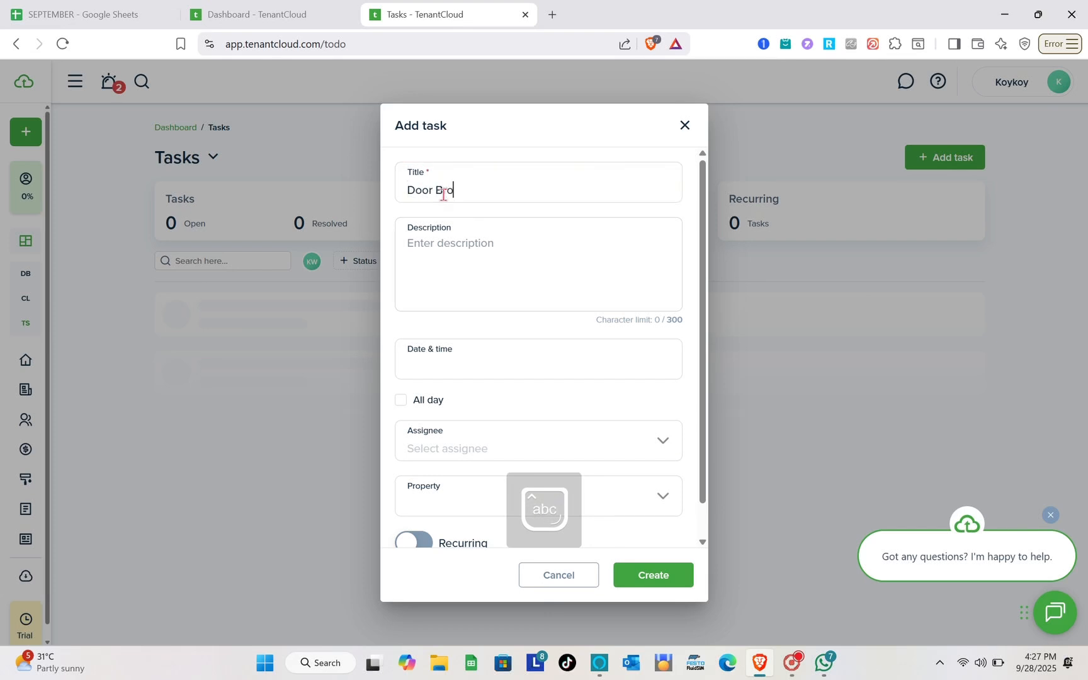
{"action": "type", "text": "n"}
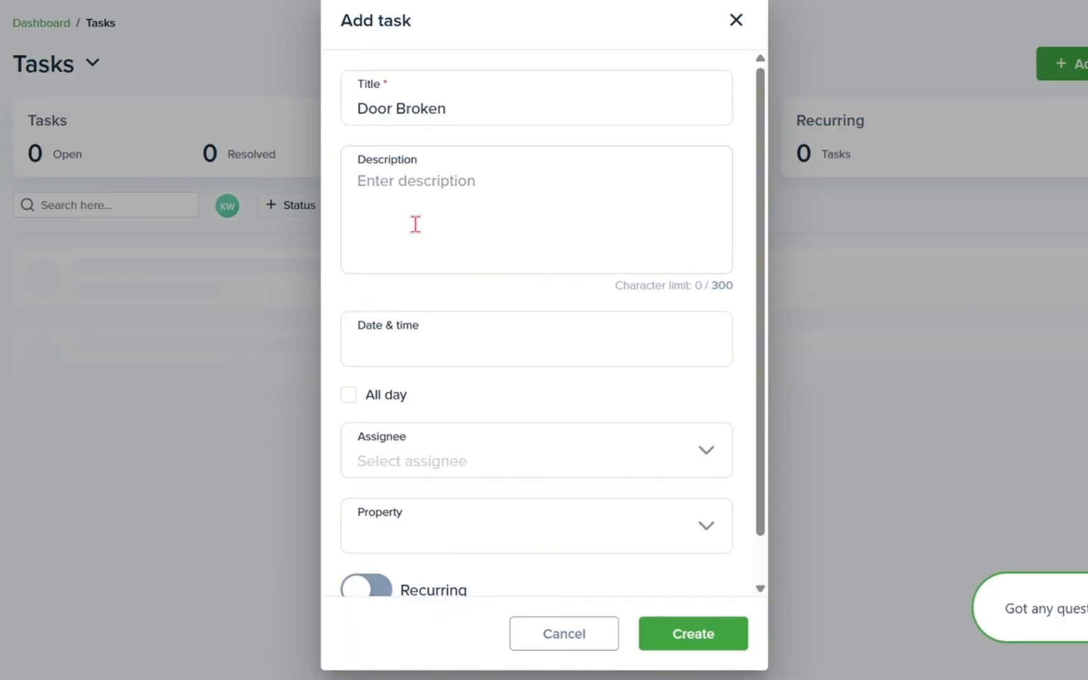
{"action": "left_click", "coordinate": [428, 347]}
{"action": "left_click", "coordinate": [459, 370]}
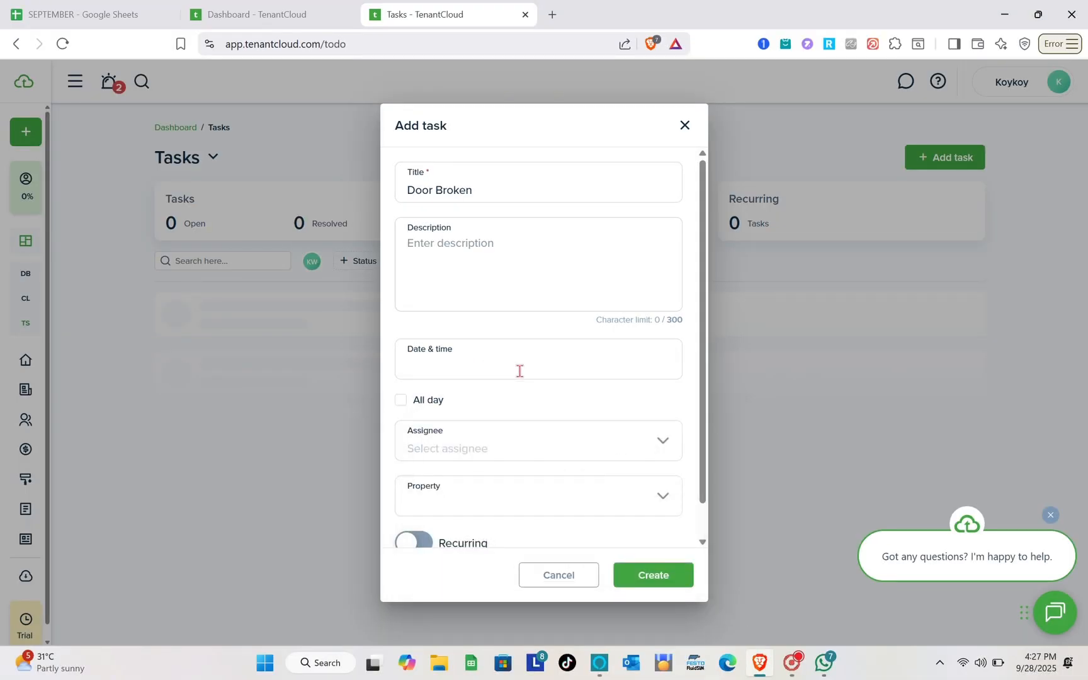
{"action": "scroll", "coordinate": [520, 371], "scroll_direction": "down", "scroll_amount": 2}
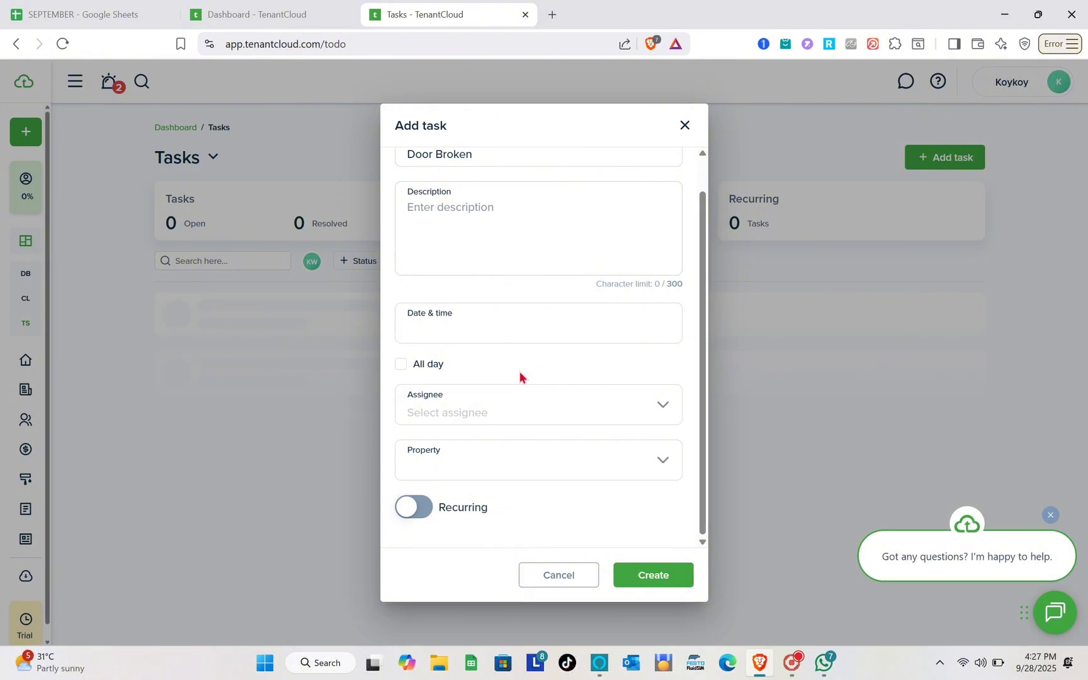
{"action": "left_click", "coordinate": [528, 413]}
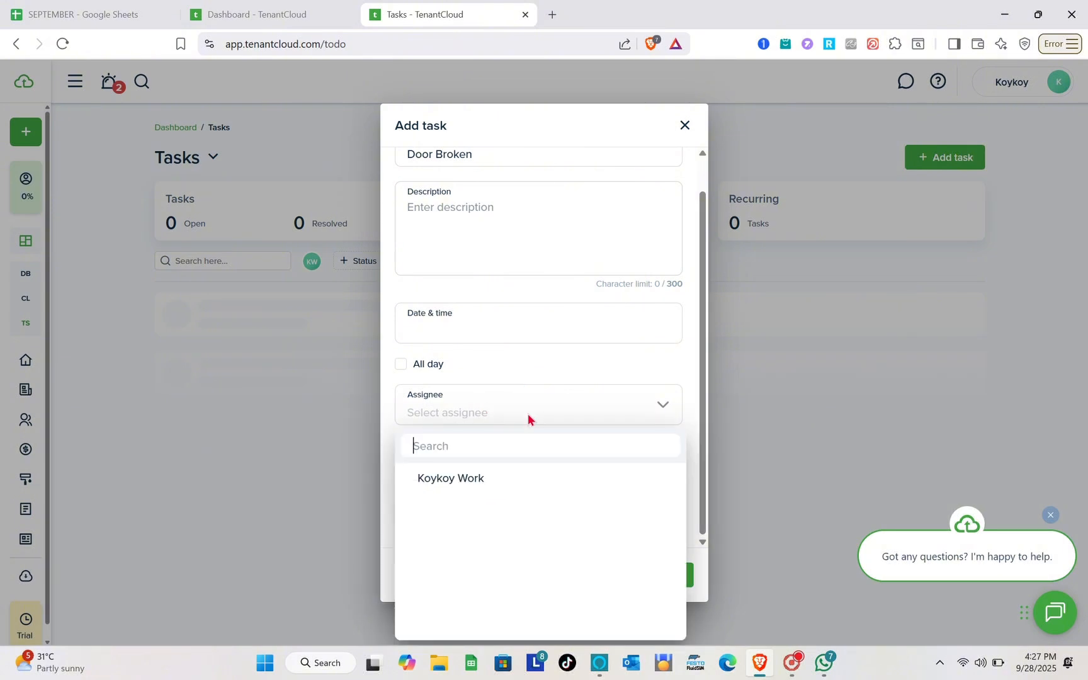
{"action": "left_click", "coordinate": [528, 414]}
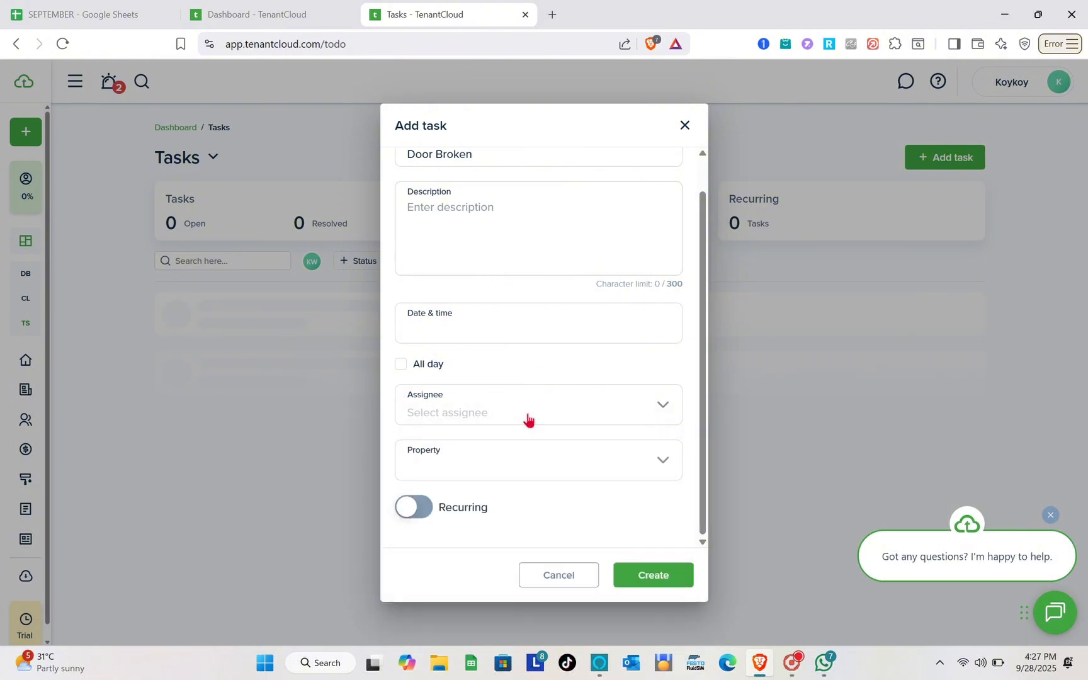
{"action": "left_click", "coordinate": [603, 464]}
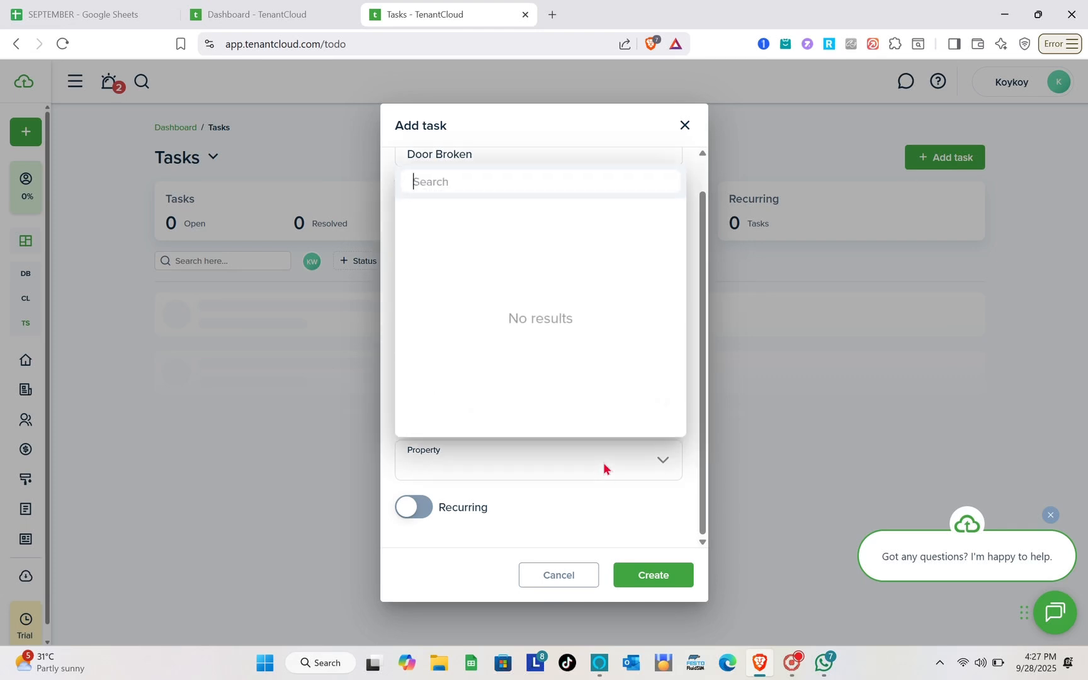
{"action": "left_click", "coordinate": [541, 481]}
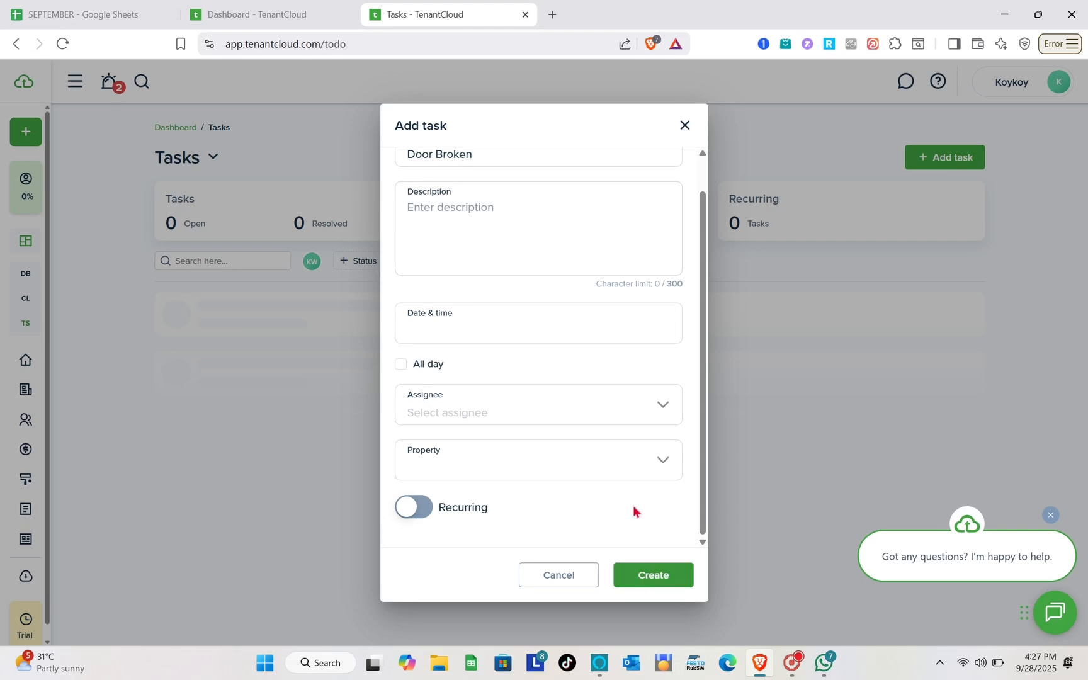
{"action": "left_click", "coordinate": [685, 127]}
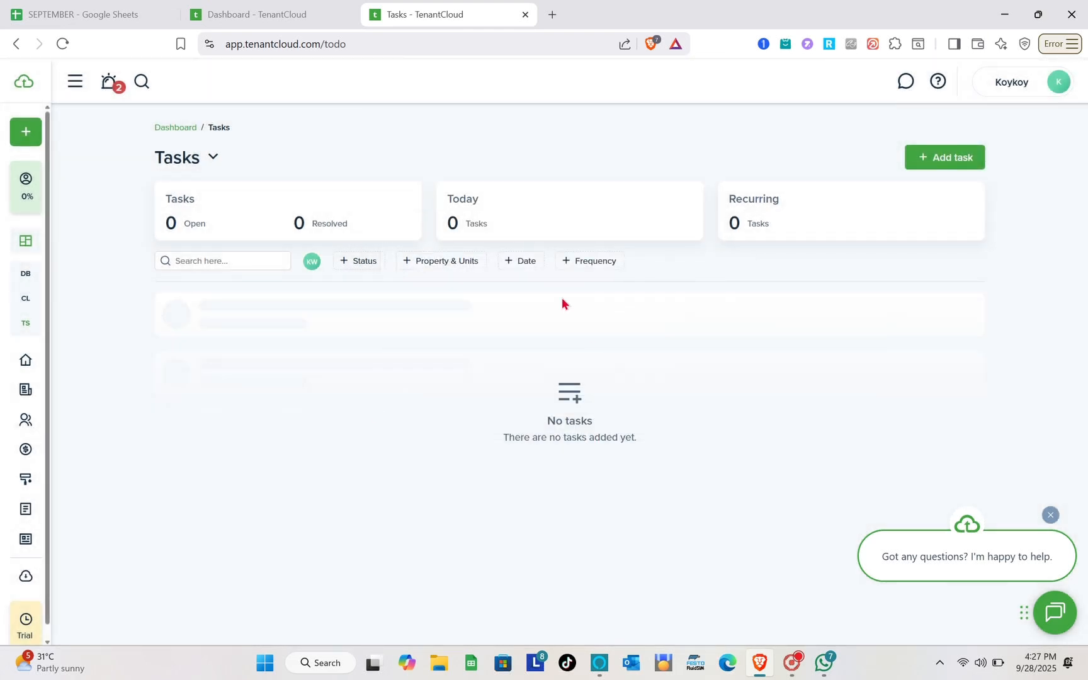
- Open Portfolio > Properties from the sidebar and start adding a new property
{"action": "mouse_move", "coordinate": [12, 335]}
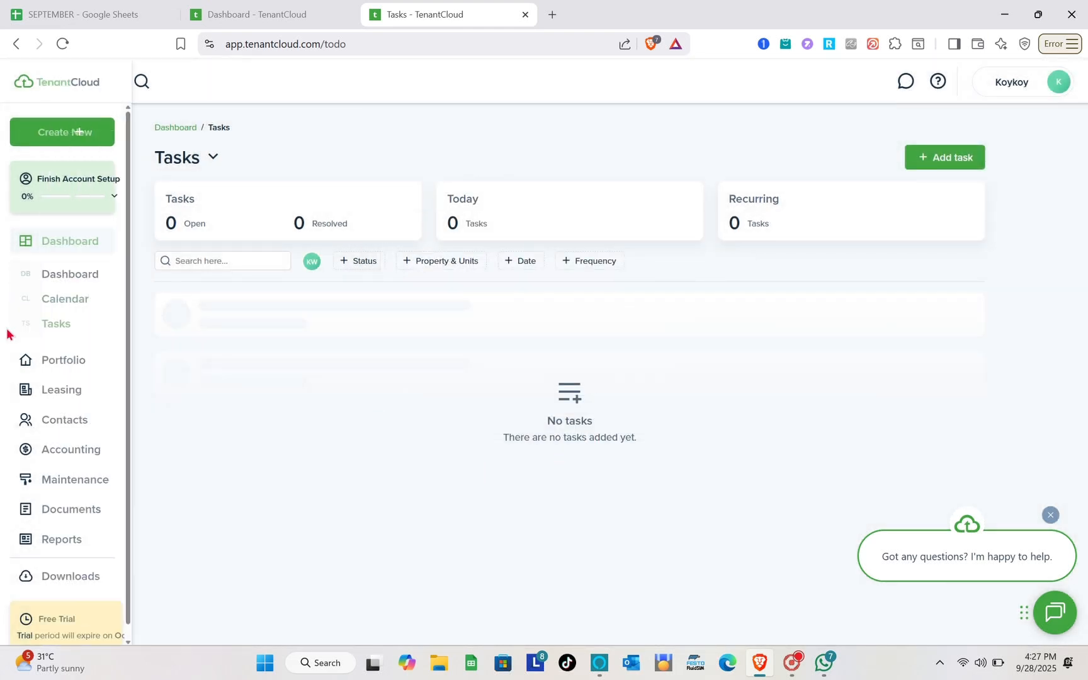
{"action": "left_click", "coordinate": [50, 371]}
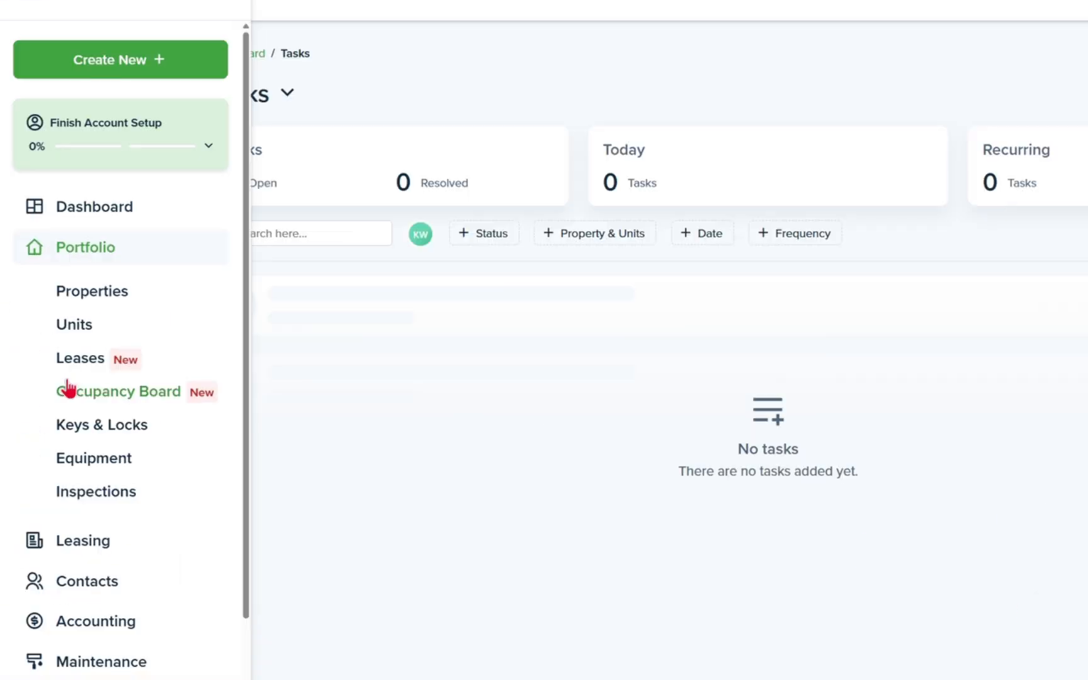
{"action": "left_click", "coordinate": [106, 304]}
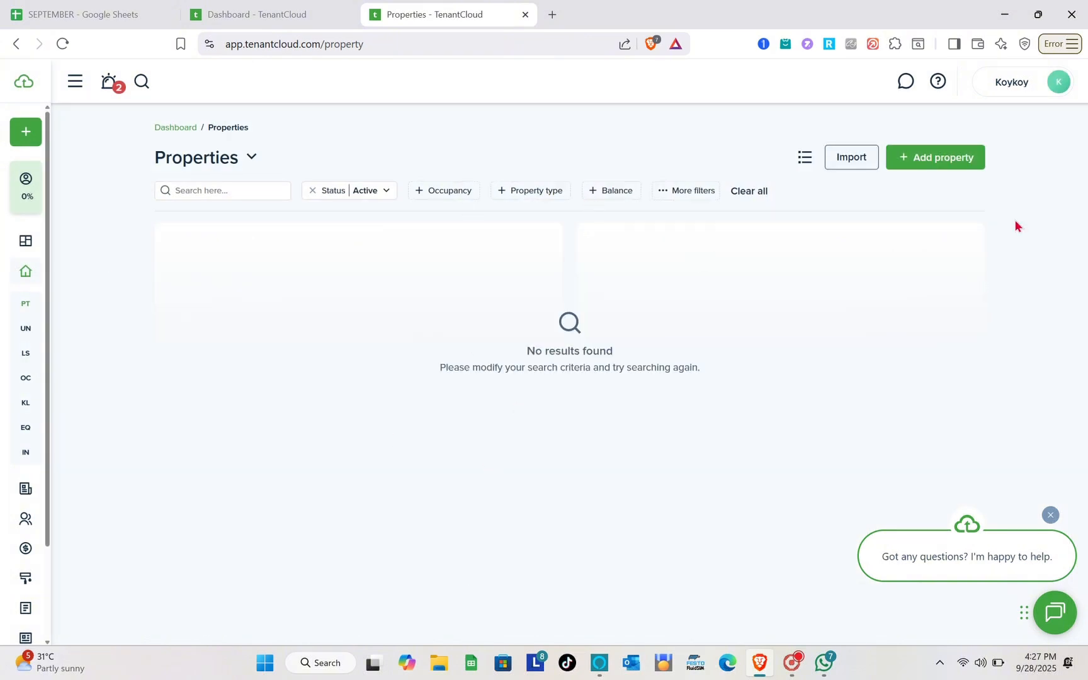
{"action": "left_click", "coordinate": [947, 165]}
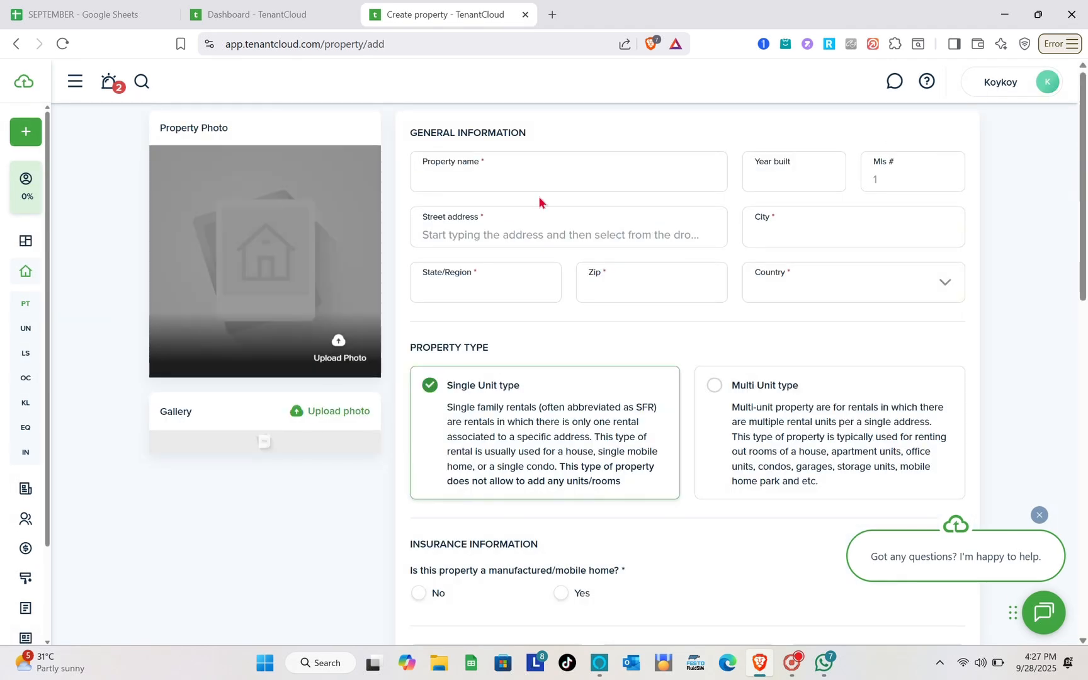
- Look over the blank Create property form, starting in the Property name field
{"action": "scroll", "coordinate": [653, 378], "scroll_direction": "down", "scroll_amount": 8}
{"action": "scroll", "coordinate": [653, 378], "scroll_direction": "down", "scroll_amount": 5}
{"action": "scroll", "coordinate": [653, 381], "scroll_direction": "up", "scroll_amount": 12}
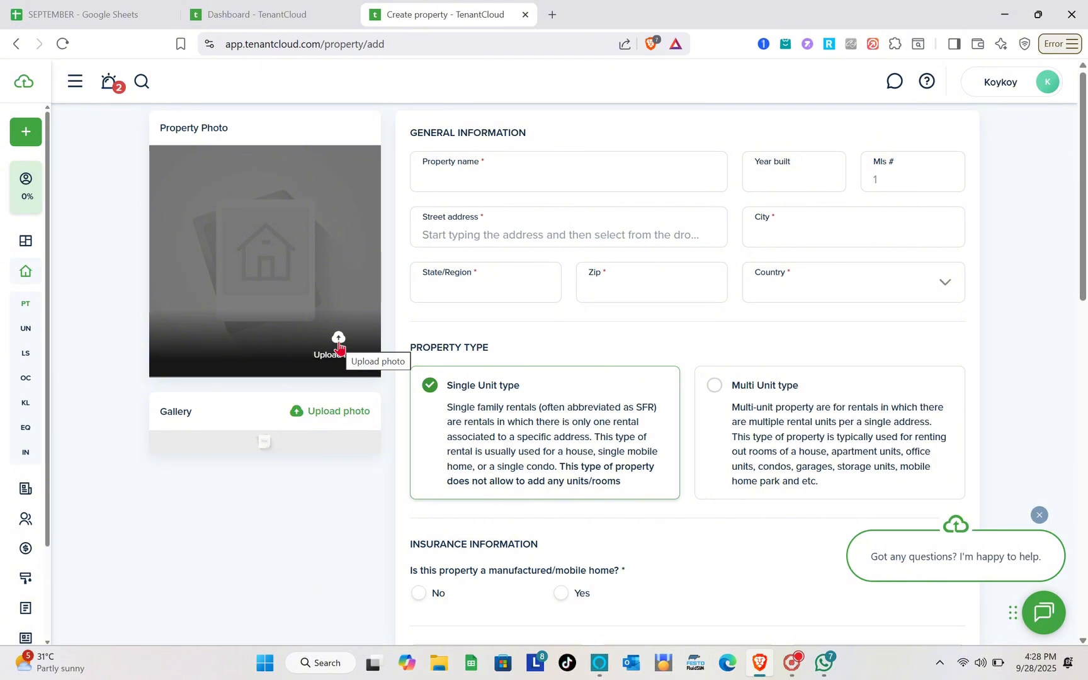
{"action": "left_click", "coordinate": [478, 165]}
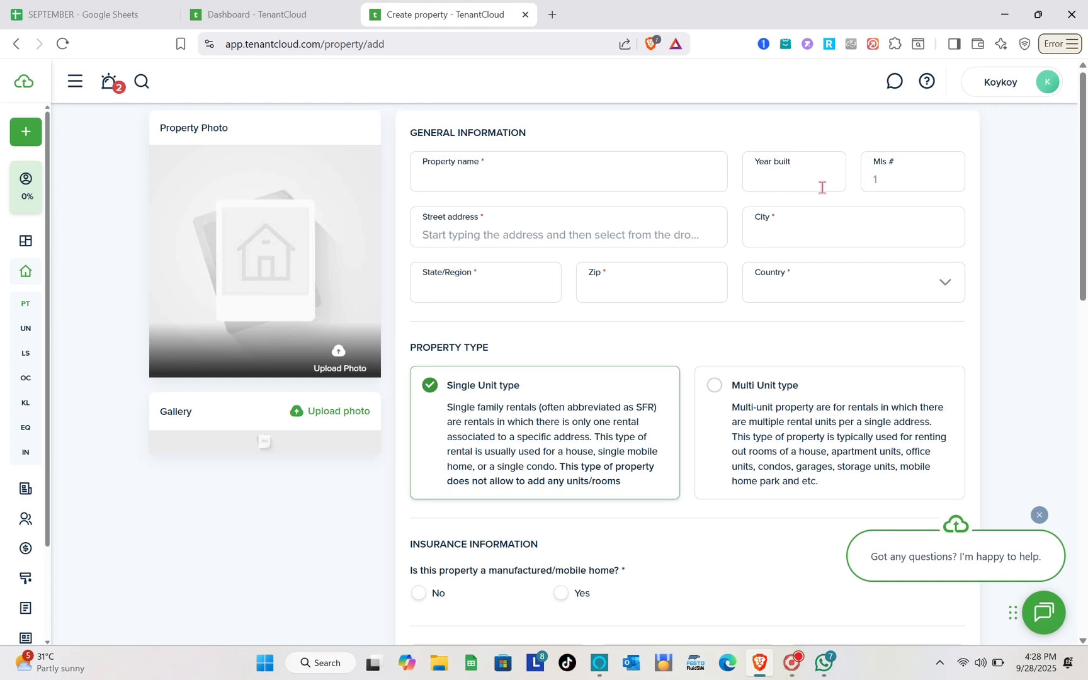
{"action": "scroll", "coordinate": [498, 237], "scroll_direction": "down", "scroll_amount": 1}
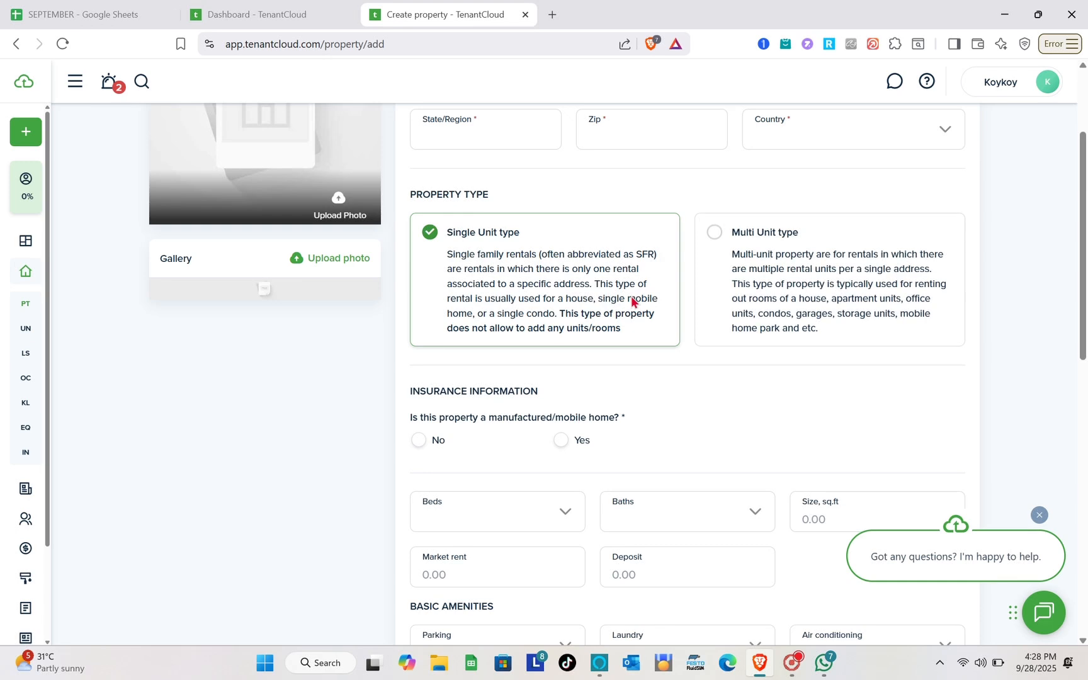
{"action": "scroll", "coordinate": [609, 291], "scroll_direction": "down", "scroll_amount": 3}
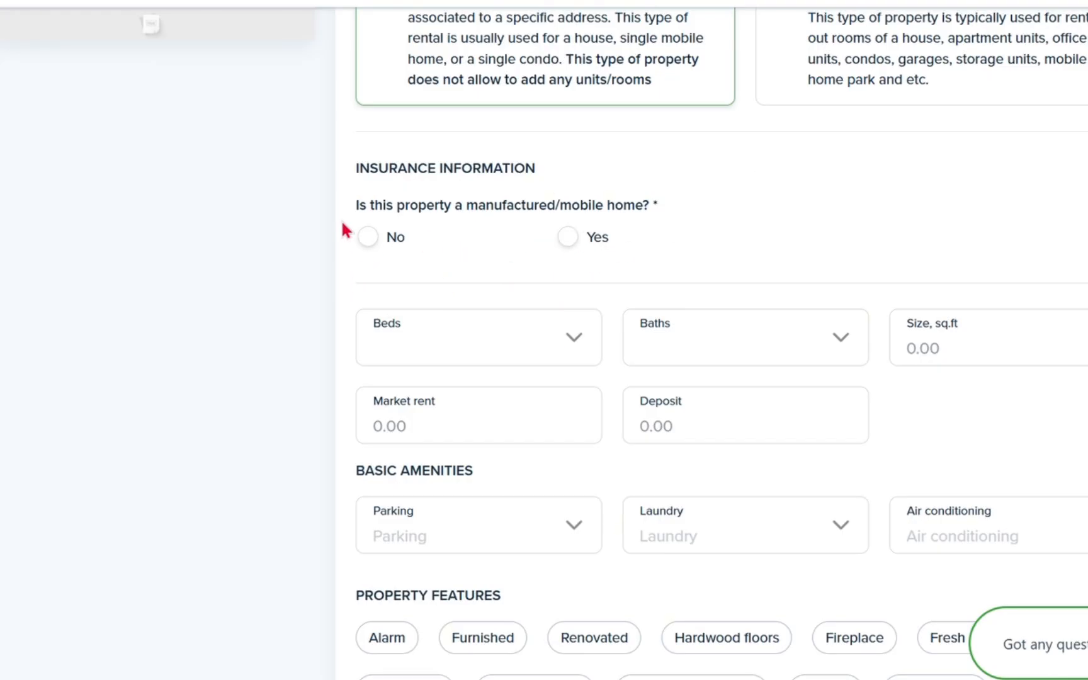
- Mark the property as not a manufactured home, with Beds set to Studio and Baths to 1
{"action": "left_click", "coordinate": [369, 246]}
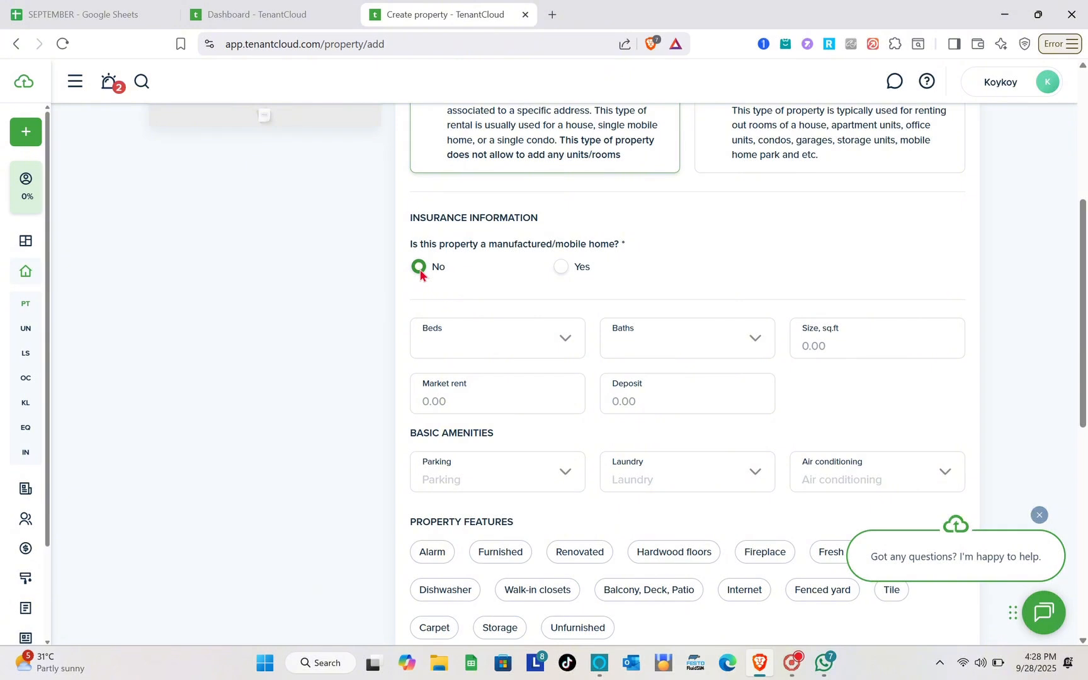
{"action": "scroll", "coordinate": [419, 272], "scroll_direction": "down", "scroll_amount": 1}
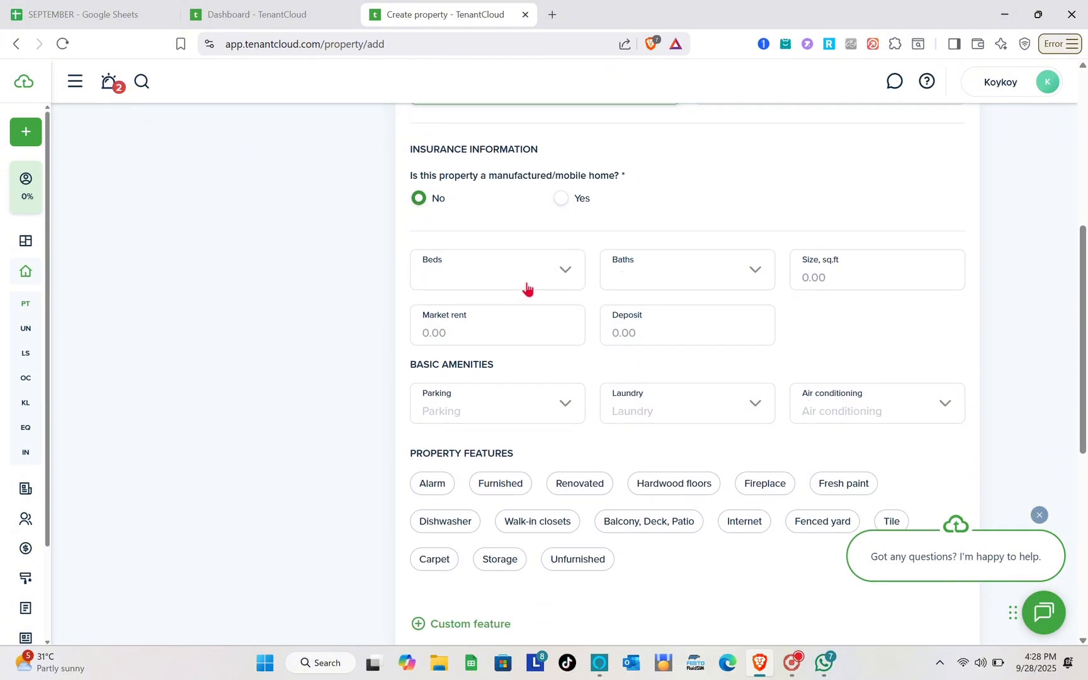
{"action": "left_click", "coordinate": [527, 287]}
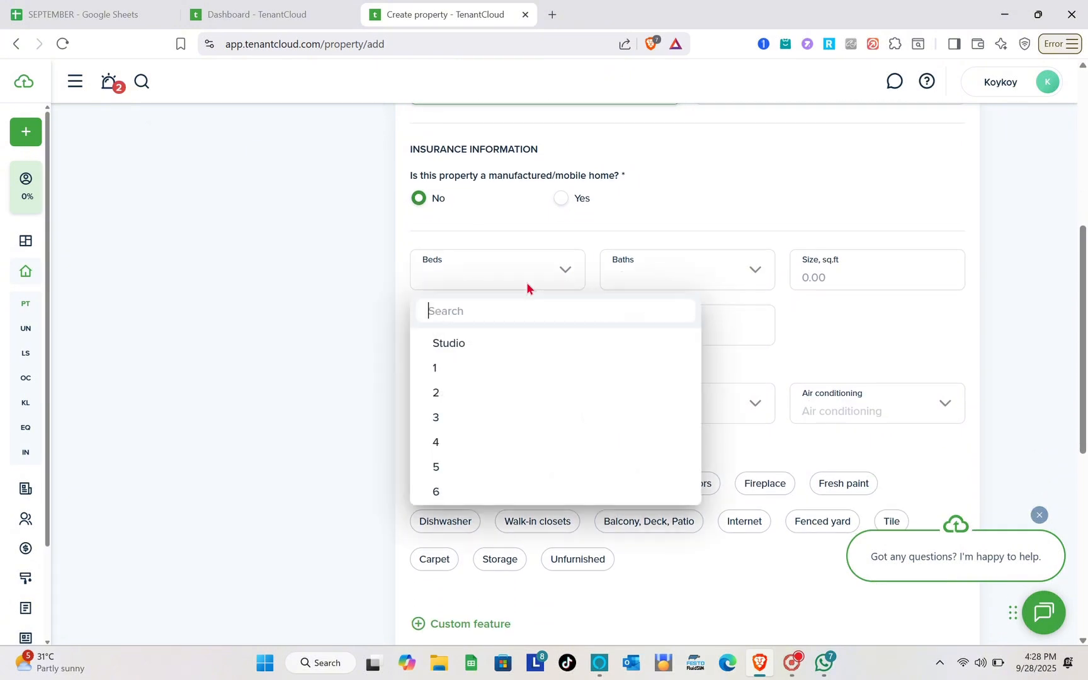
{"action": "left_click", "coordinate": [462, 345]}
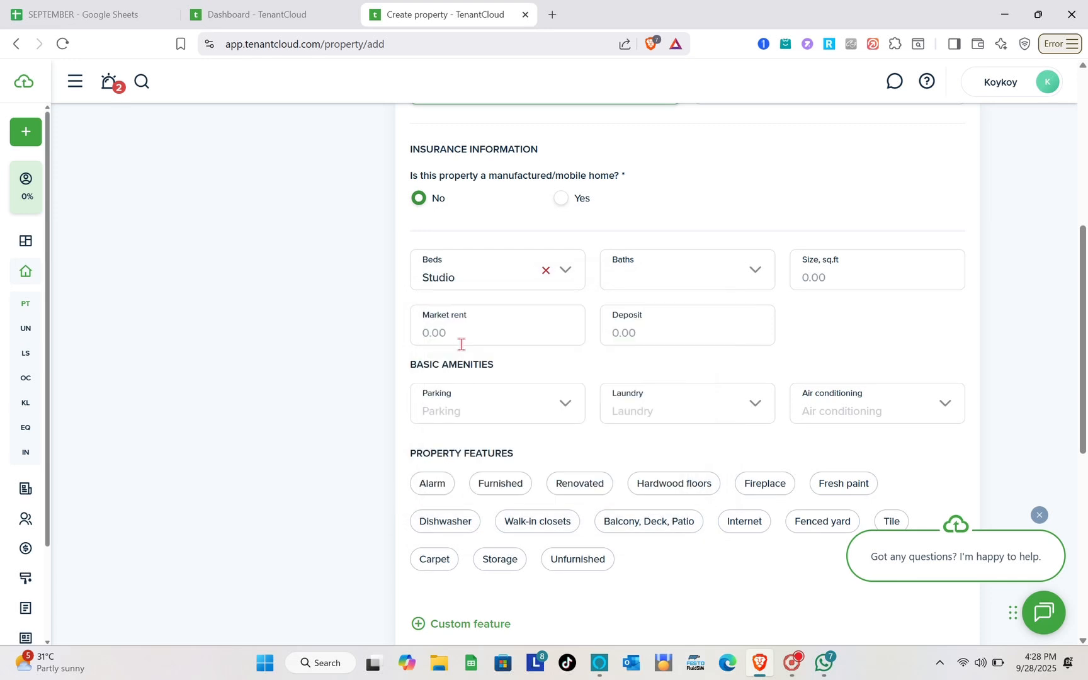
{"action": "left_click", "coordinate": [670, 280]}
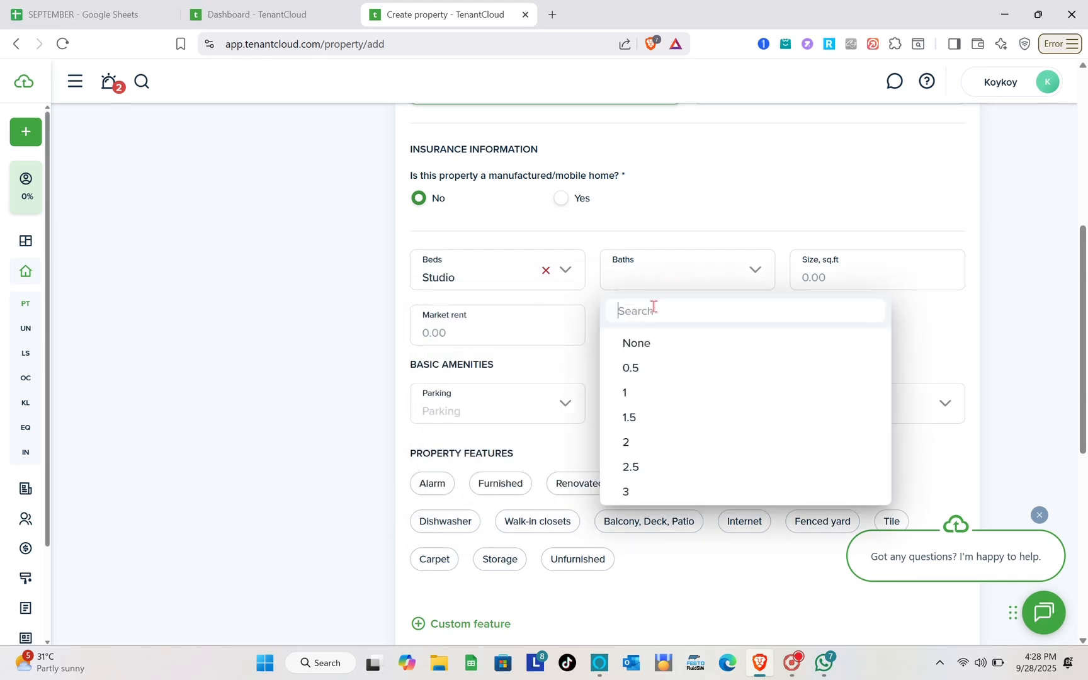
{"action": "left_click", "coordinate": [635, 401]}
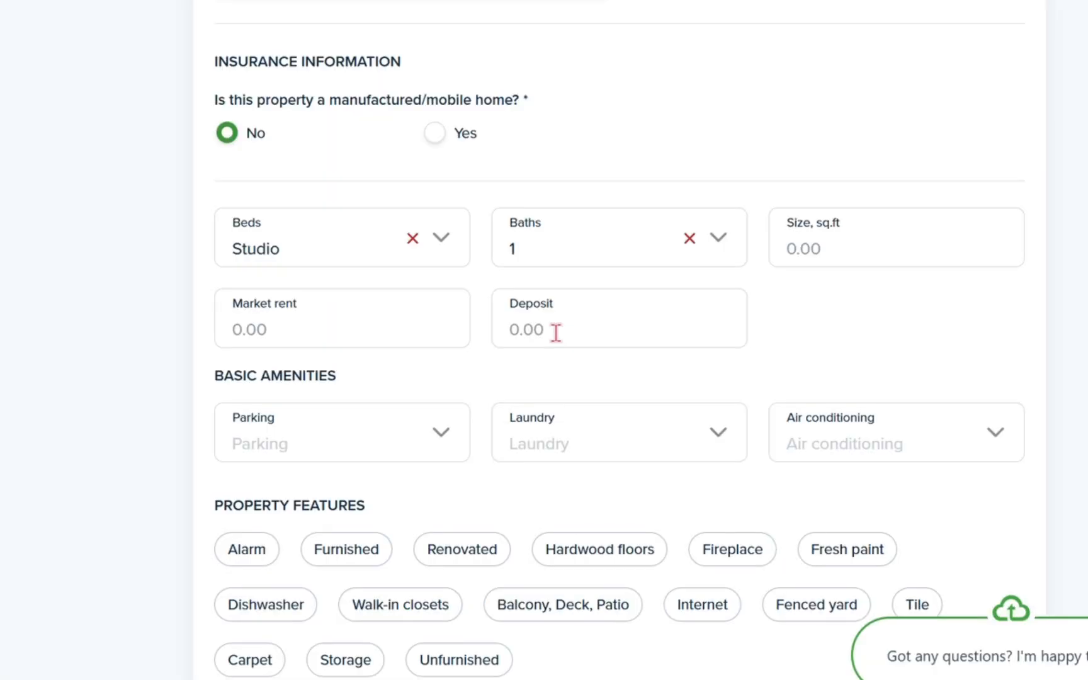
- Set Parking to Garage, leaving Laundry unselected
{"action": "scroll", "coordinate": [555, 332], "scroll_direction": "down", "scroll_amount": 3}
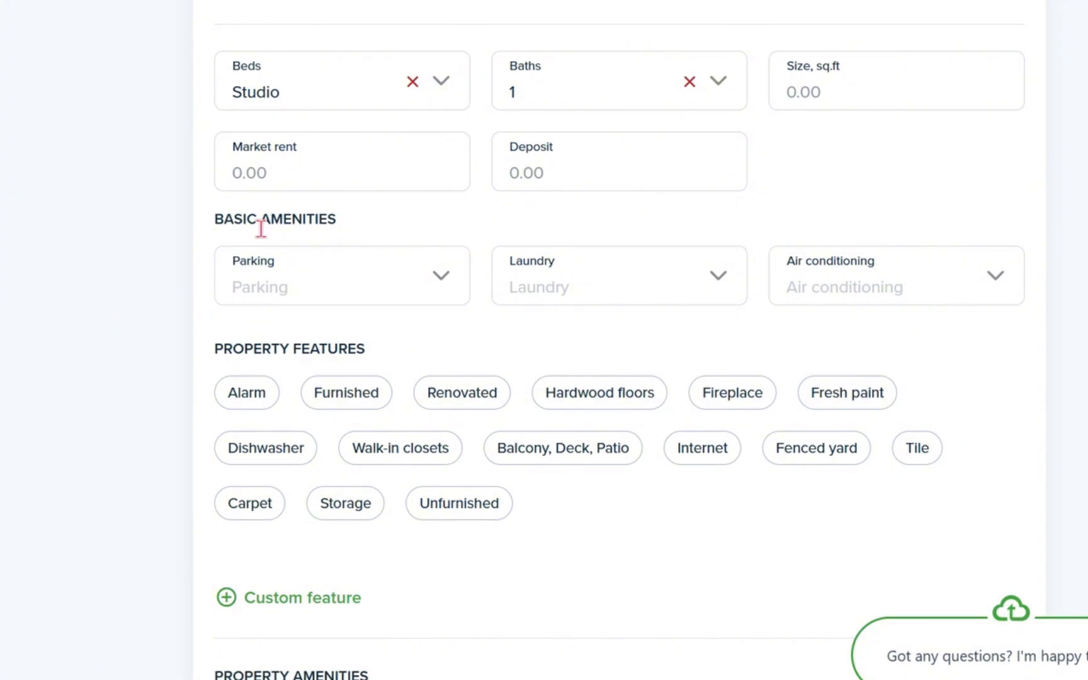
{"action": "left_click", "coordinate": [416, 294]}
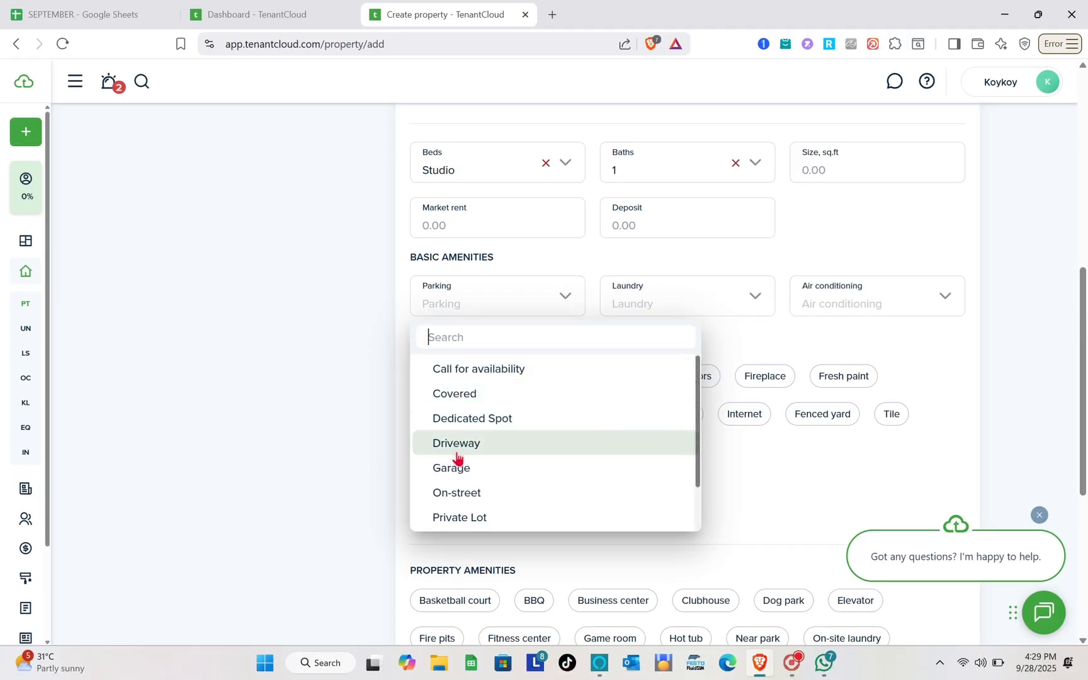
{"action": "left_click", "coordinate": [465, 473]}
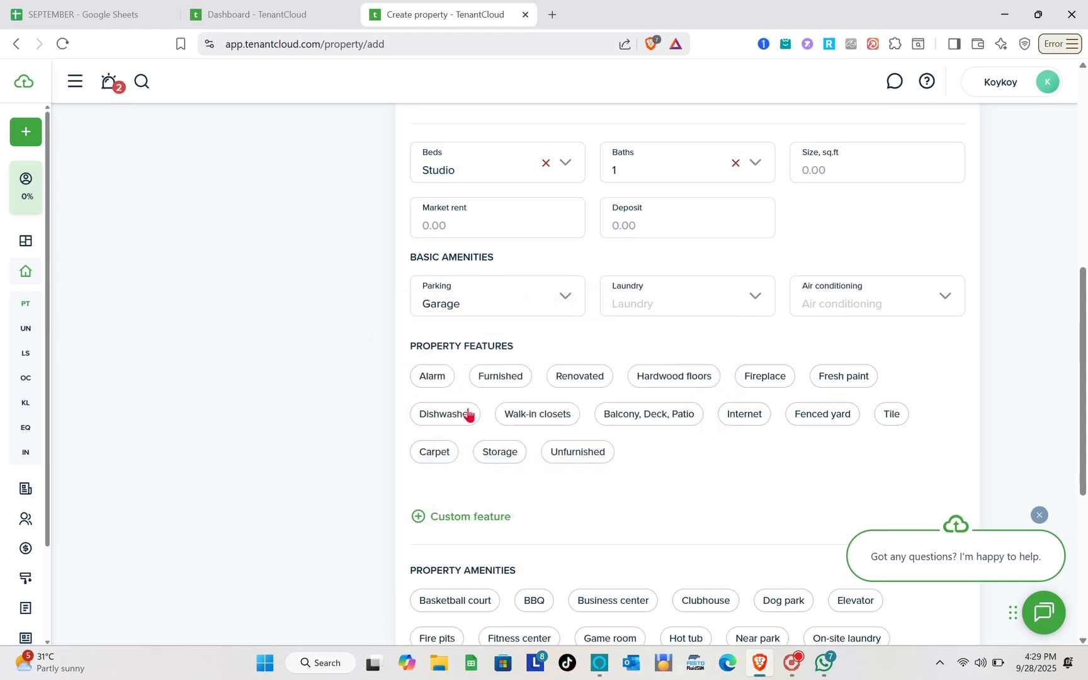
{"action": "left_click", "coordinate": [729, 309]}
{"action": "left_click", "coordinate": [729, 308]}
- Add Dishwasher, Renovated and Fenced yard as property features
{"action": "scroll", "coordinate": [748, 400], "scroll_direction": "down", "scroll_amount": 2}
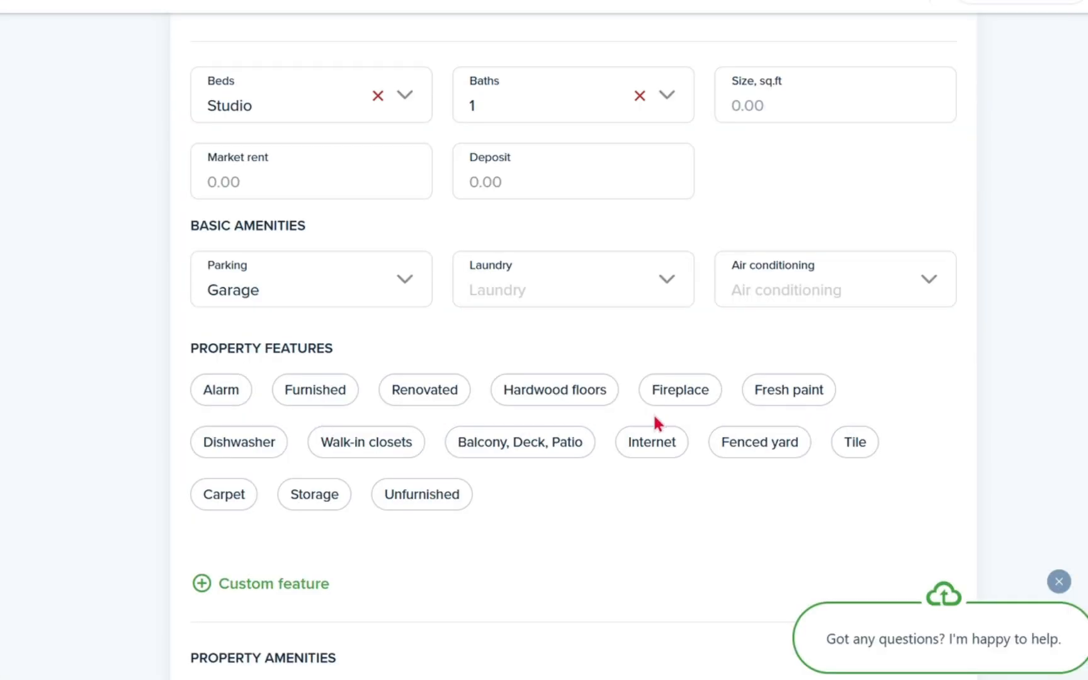
{"action": "scroll", "coordinate": [658, 423], "scroll_direction": "down", "scroll_amount": 2}
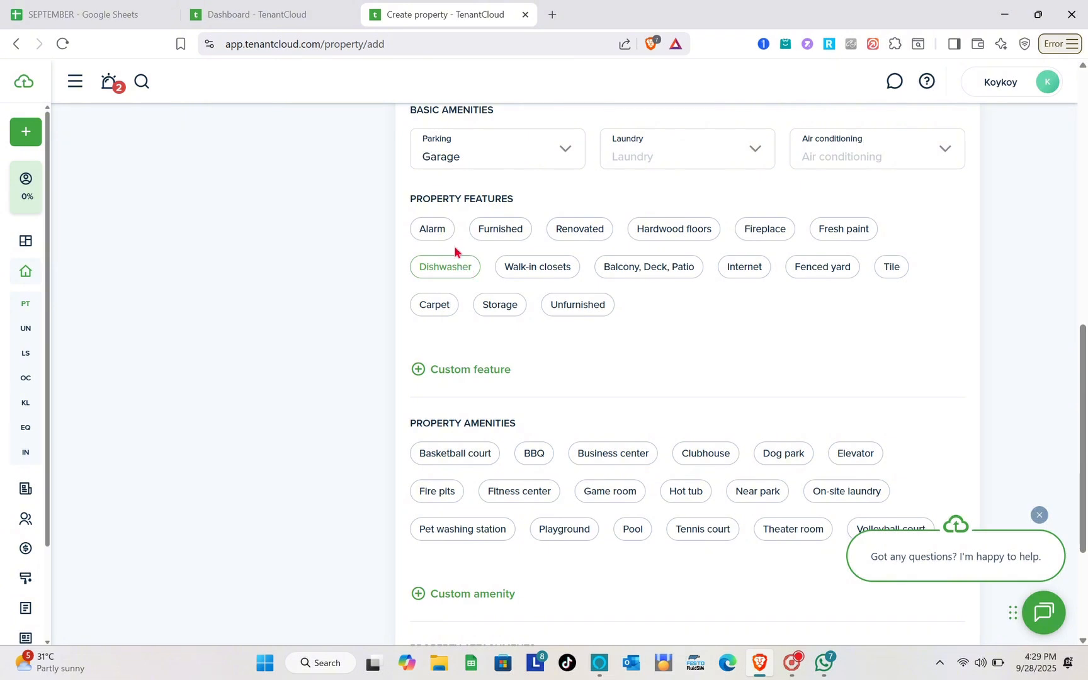
{"action": "left_click", "coordinate": [465, 269]}
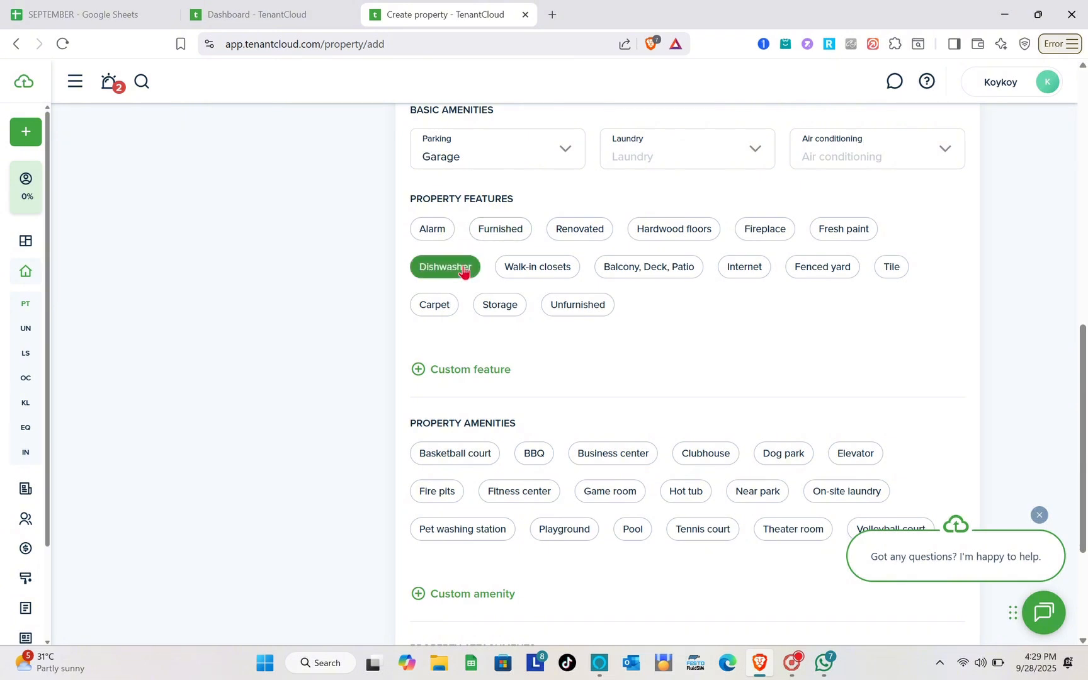
{"action": "left_click", "coordinate": [580, 234]}
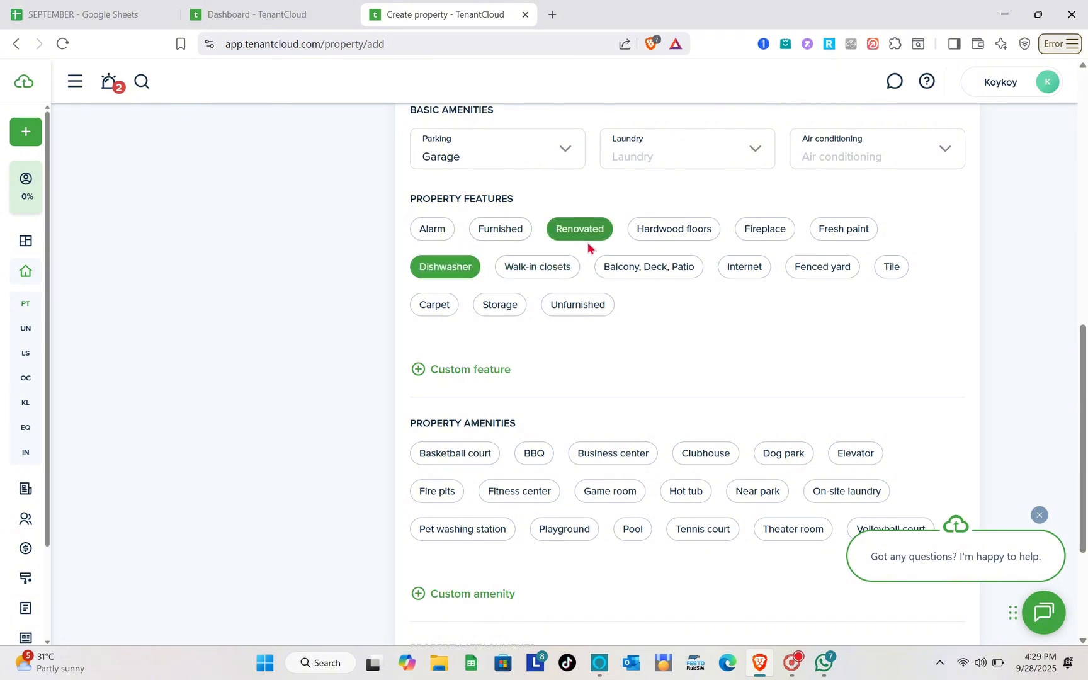
{"action": "left_click", "coordinate": [795, 271]}
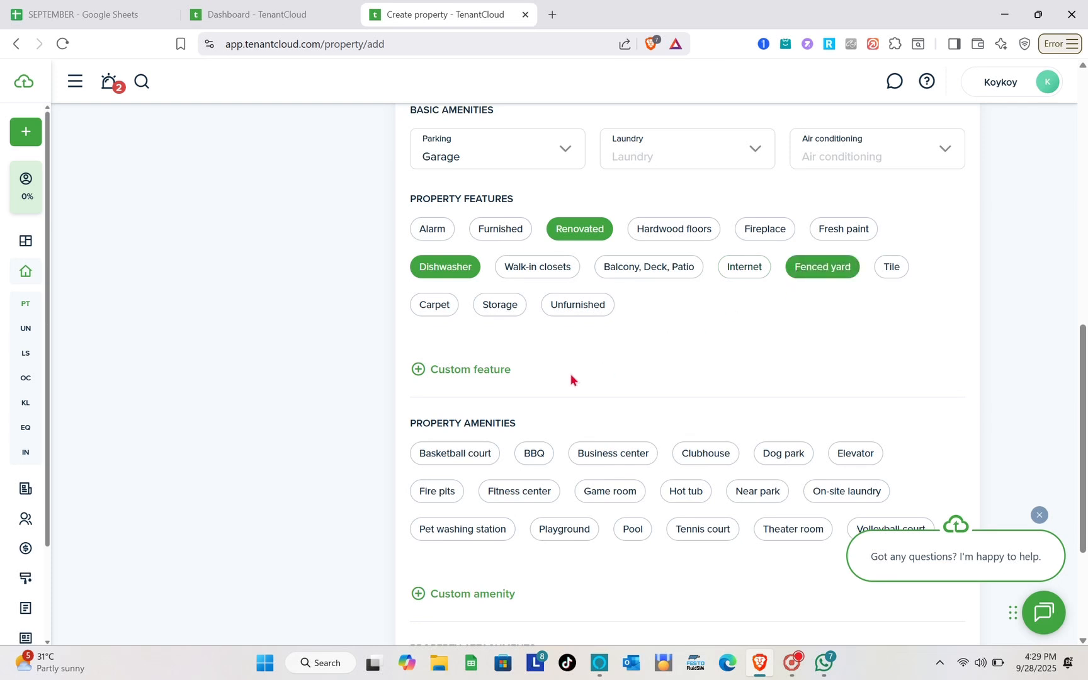
- Review the rest of the property form, then head to the Units list
{"action": "scroll", "coordinate": [570, 378], "scroll_direction": "down", "scroll_amount": 1}
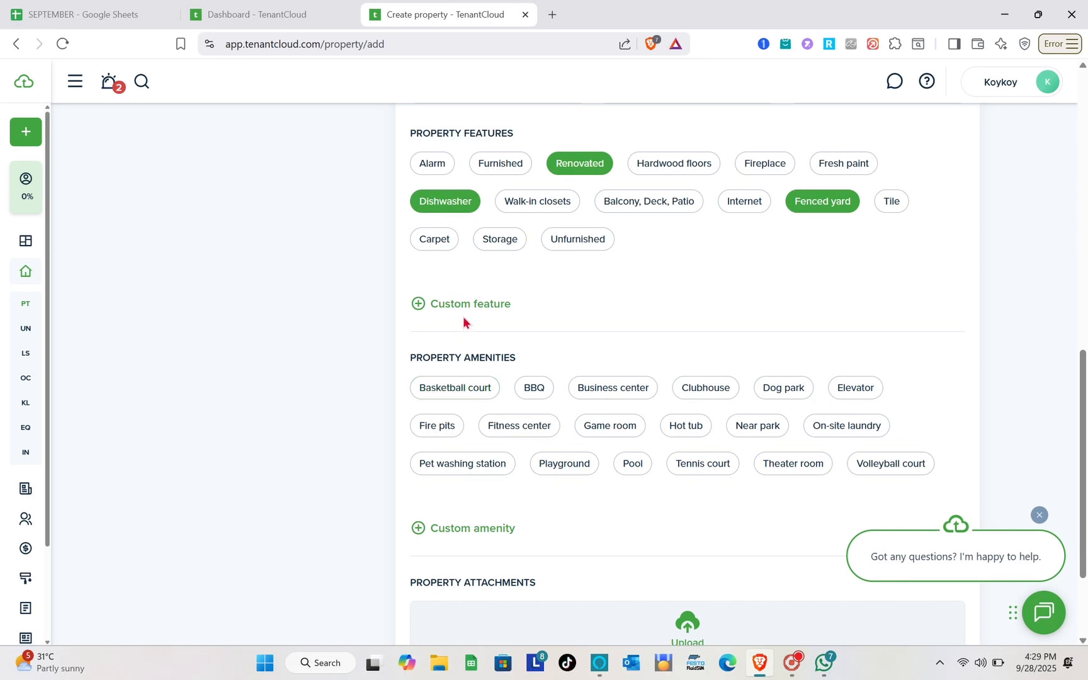
{"action": "scroll", "coordinate": [501, 378], "scroll_direction": "down", "scroll_amount": 1}
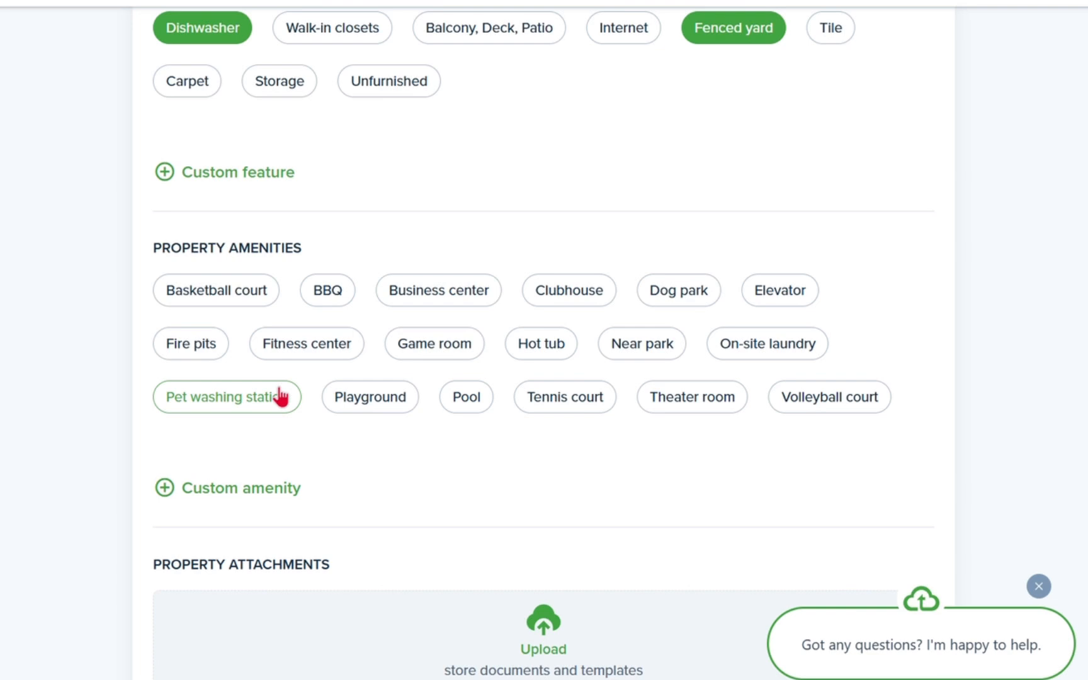
{"action": "scroll", "coordinate": [280, 396], "scroll_direction": "down", "scroll_amount": 1}
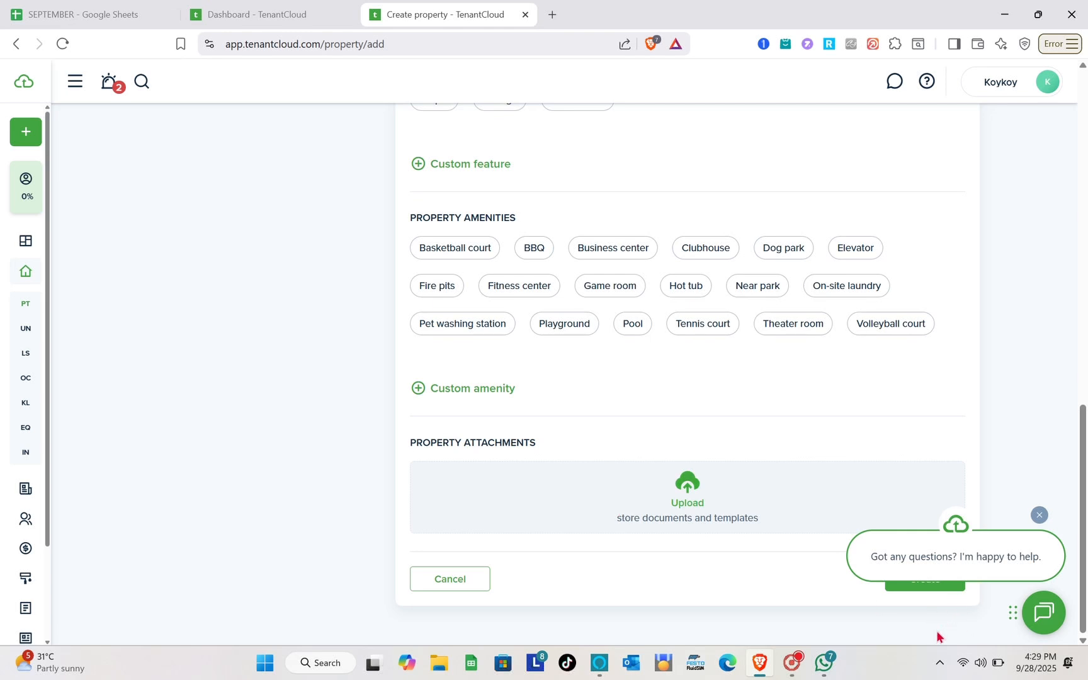
{"action": "scroll", "coordinate": [938, 636], "scroll_direction": "up", "scroll_amount": 1}
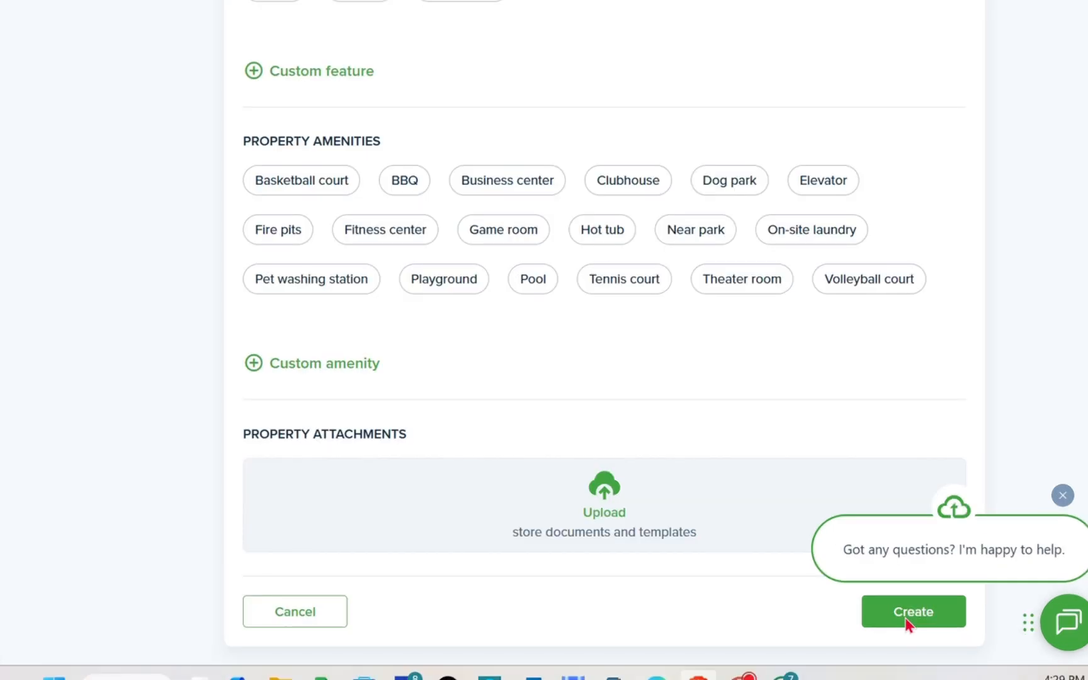
{"action": "scroll", "coordinate": [765, 318], "scroll_direction": "up", "scroll_amount": 10}
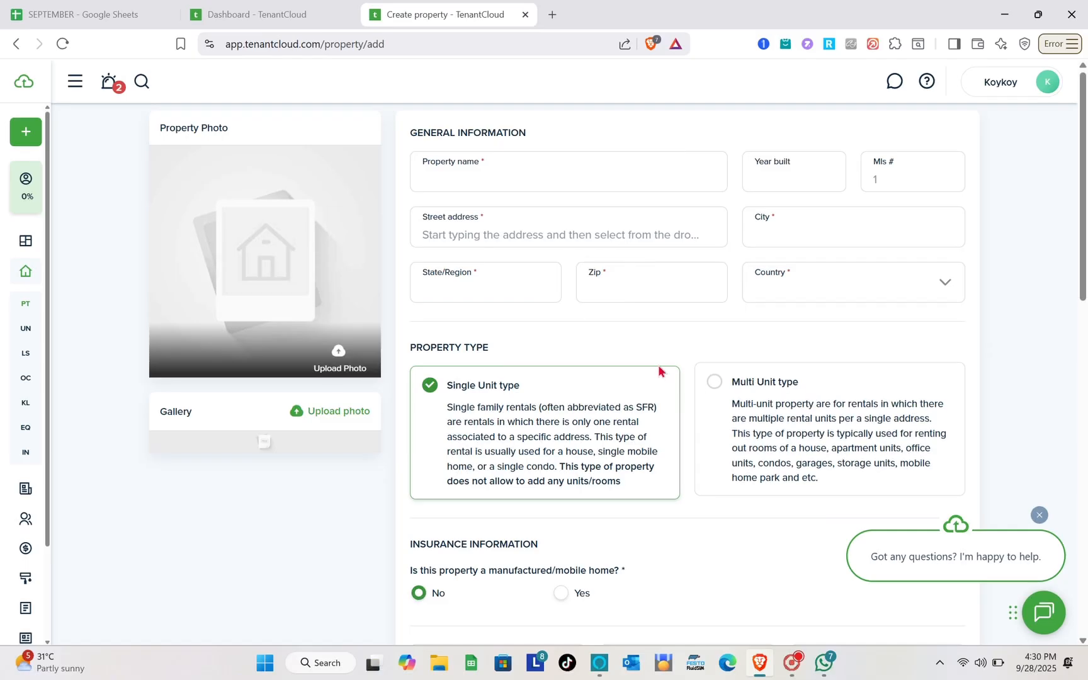
{"action": "mouse_move", "coordinate": [26, 290]}
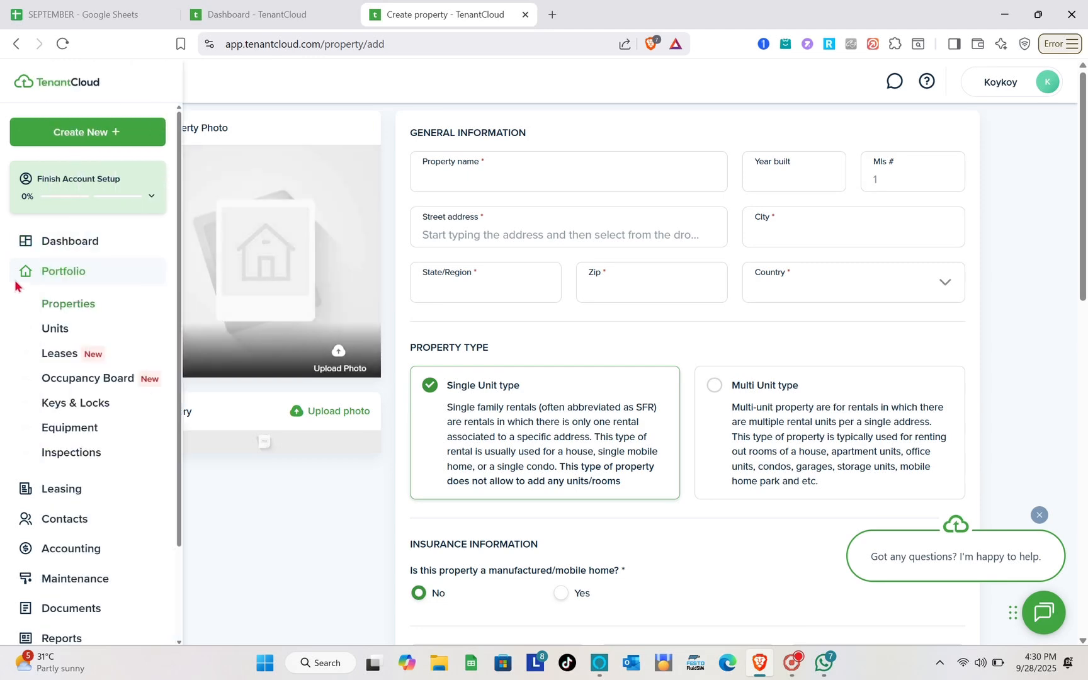
{"action": "left_click", "coordinate": [55, 330]}
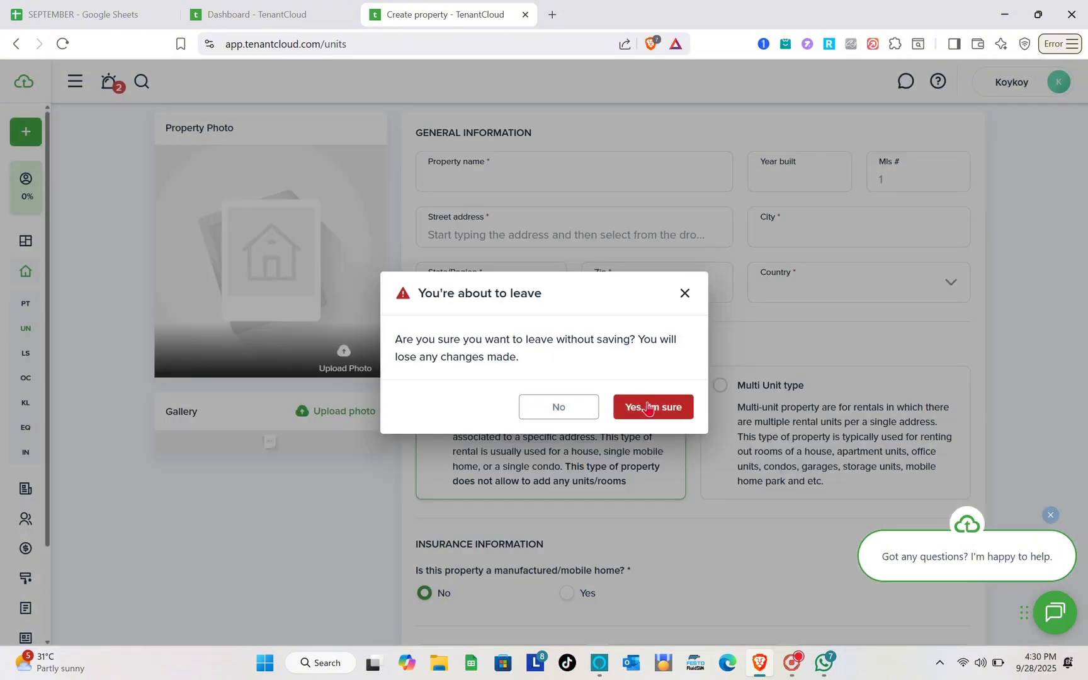
- Discard the unsaved property, start a fresh one from Units, and expand Contacts
{"action": "left_click", "coordinate": [648, 407]}
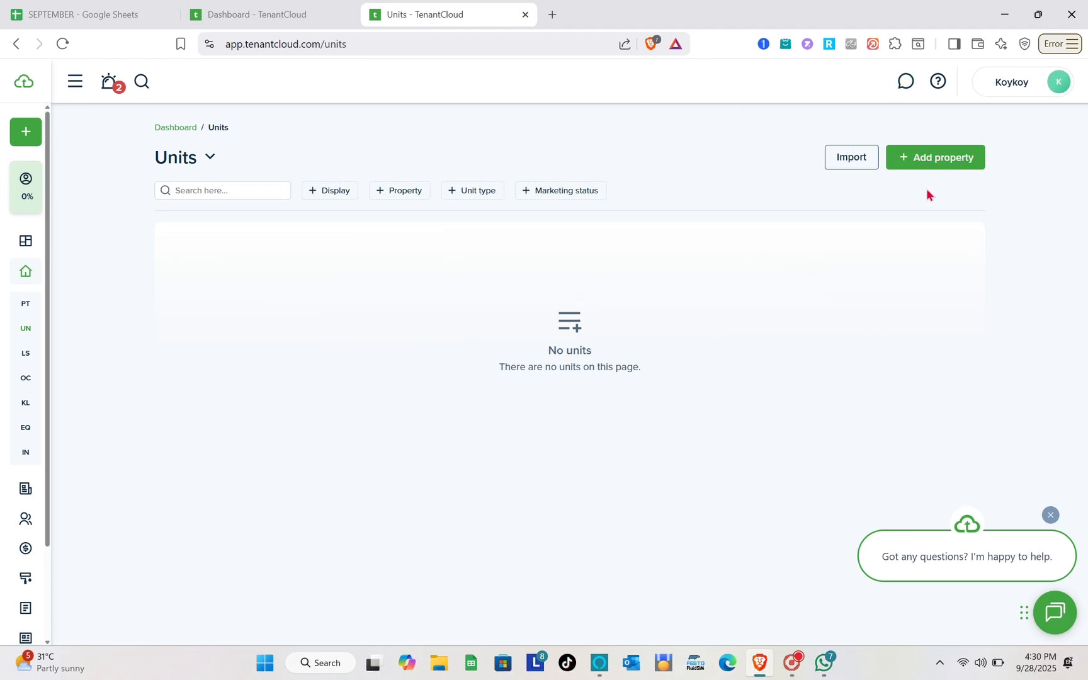
{"action": "left_click", "coordinate": [928, 167]}
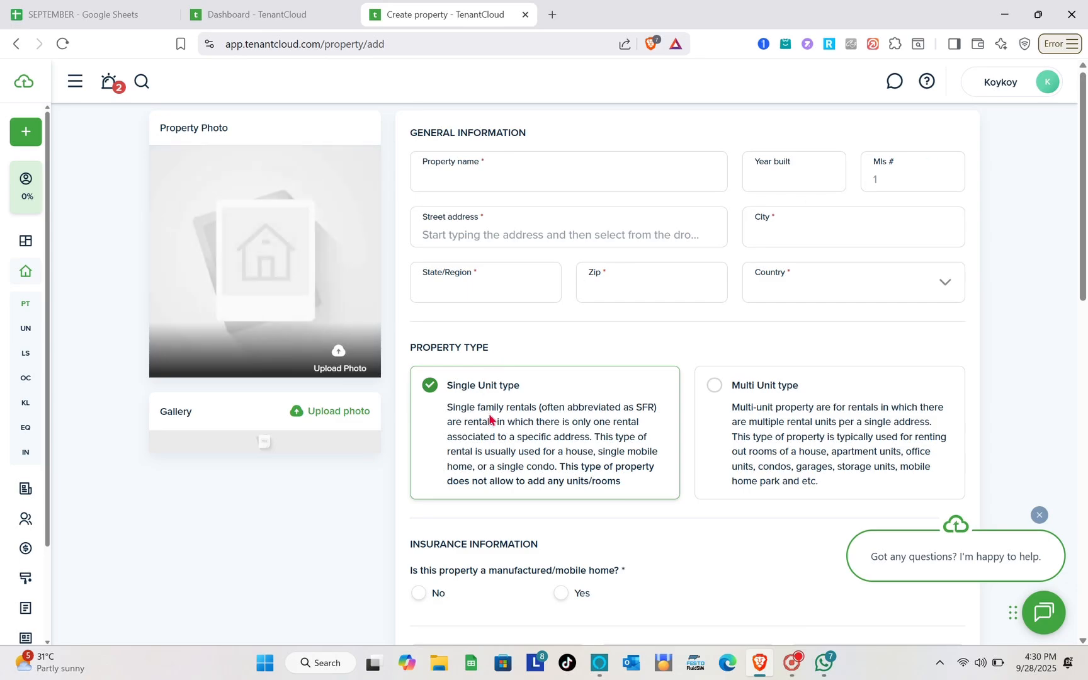
{"action": "scroll", "coordinate": [557, 464], "scroll_direction": "down", "scroll_amount": 3}
{"action": "scroll", "coordinate": [558, 465], "scroll_direction": "up", "scroll_amount": 3}
{"action": "mouse_move", "coordinate": [29, 301]}
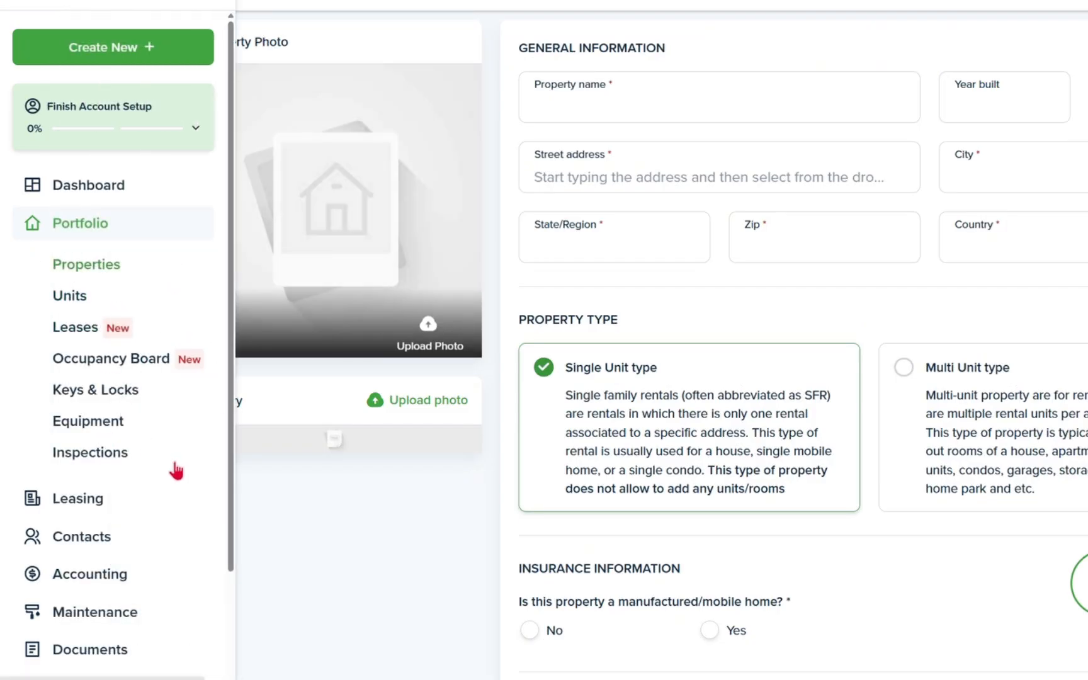
{"action": "scroll", "coordinate": [143, 441], "scroll_direction": "down", "scroll_amount": 3}
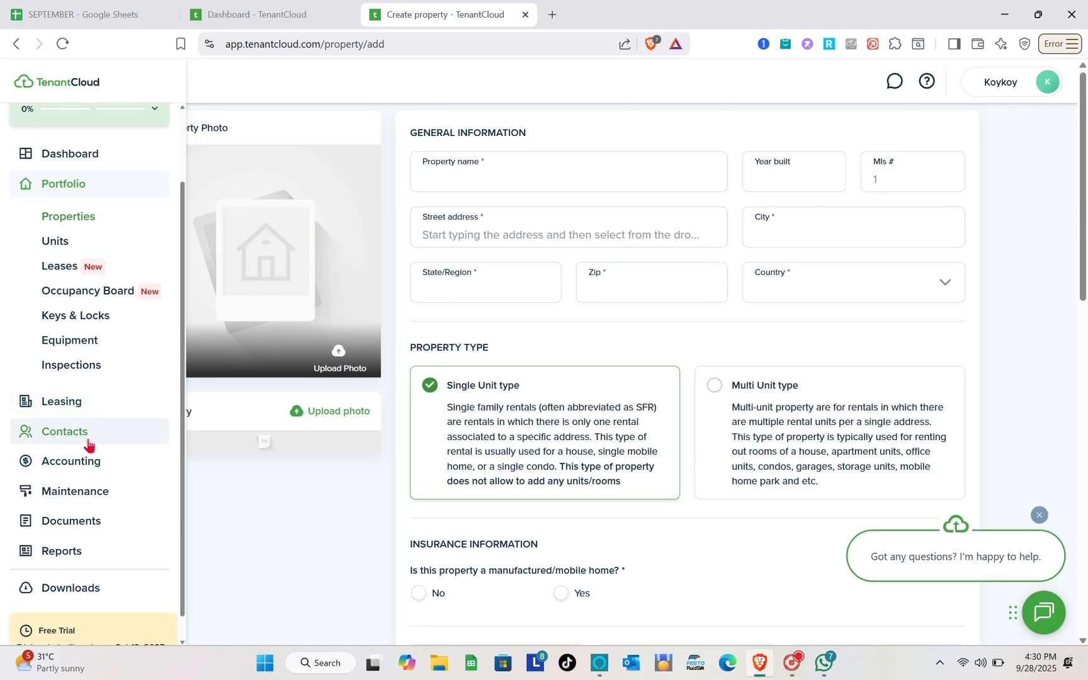
{"action": "left_click", "coordinate": [88, 441]}
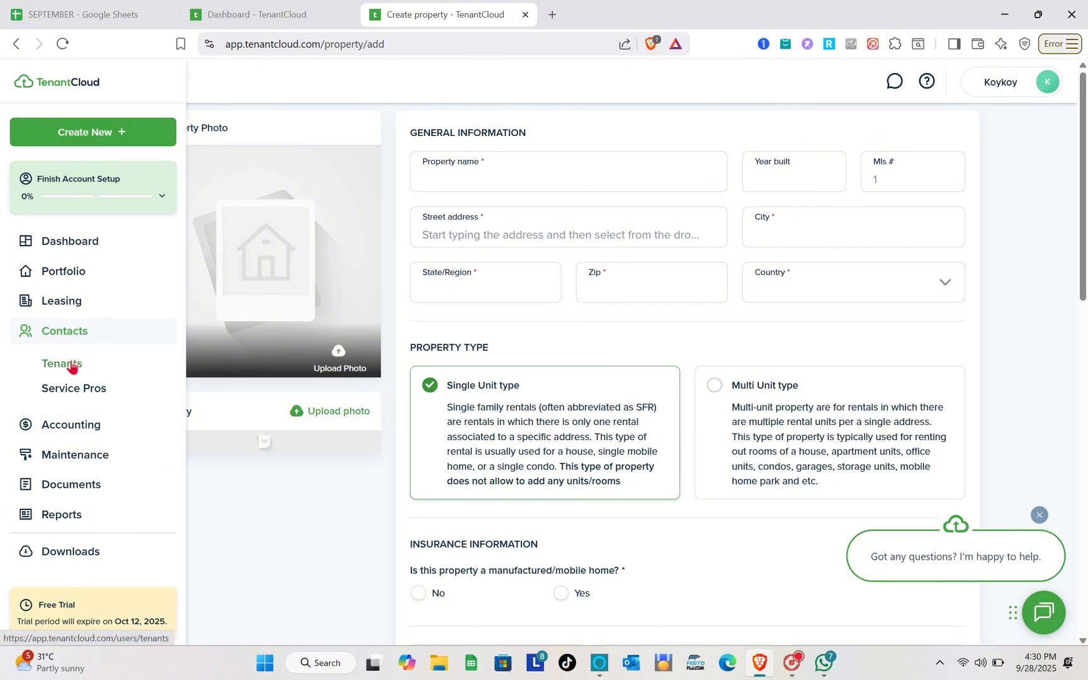
- Start a new tenant and enter the tenant's capitalized first, last and middle names
{"action": "left_click", "coordinate": [71, 364]}
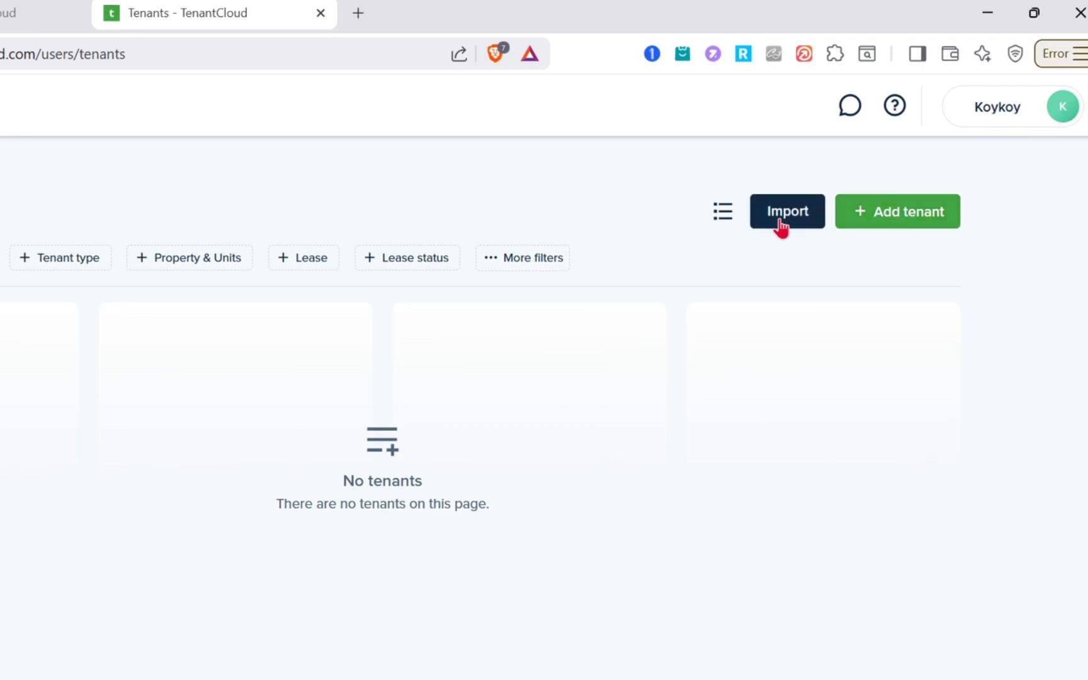
{"action": "left_click", "coordinate": [918, 221]}
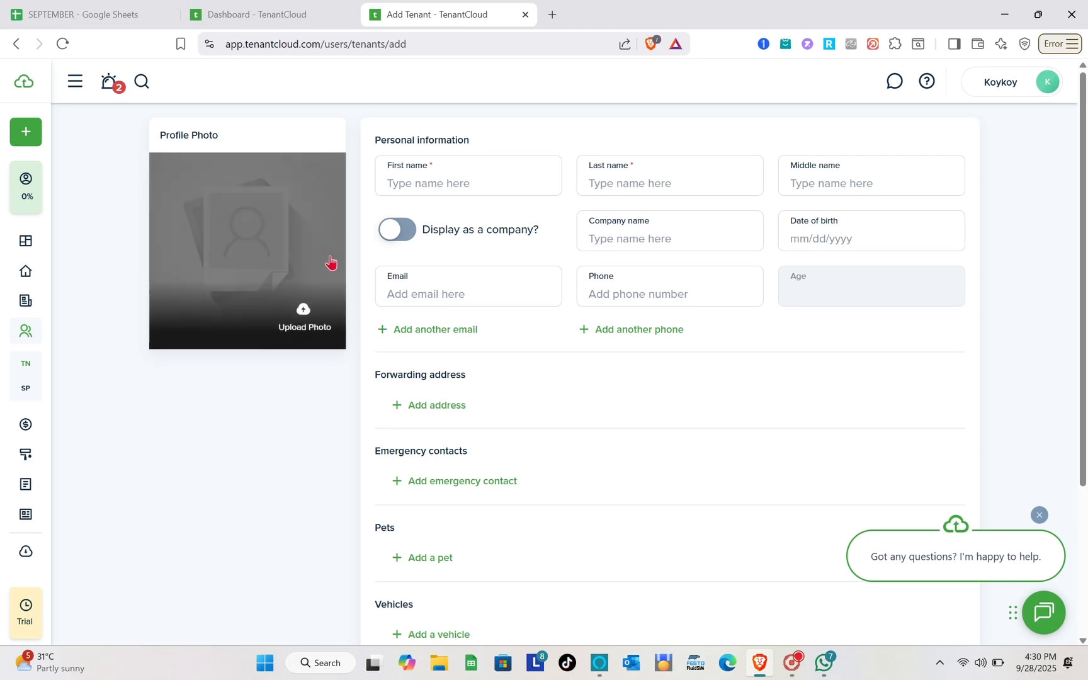
{"action": "left_click", "coordinate": [447, 181]}
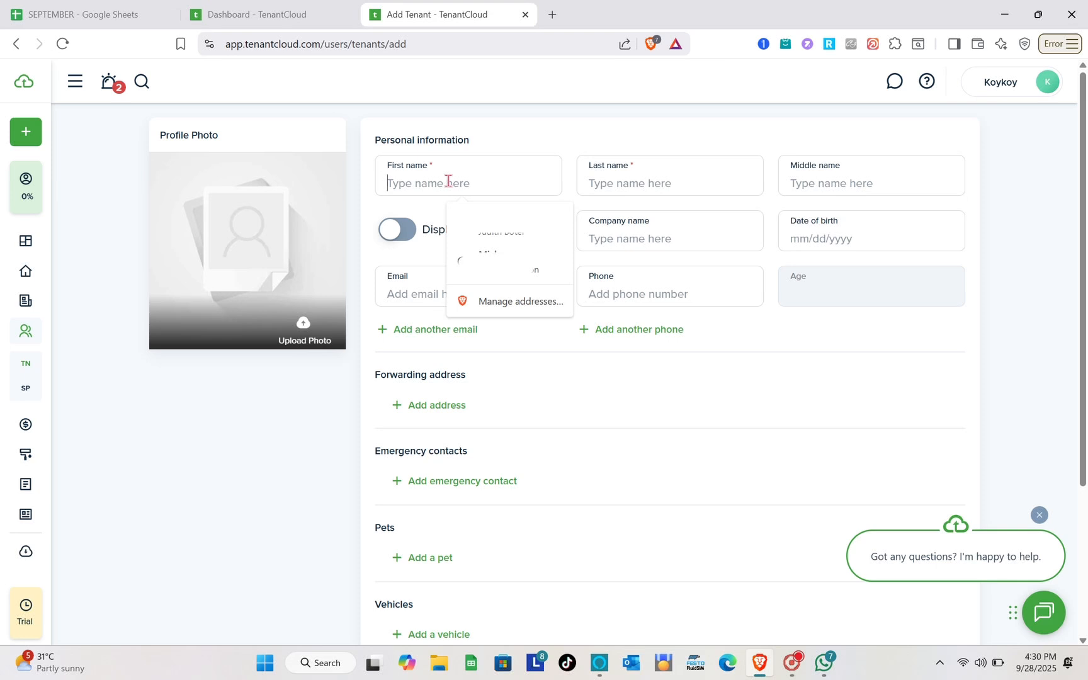
{"action": "key", "text": "Caps_Lock"}
{"action": "key", "text": "Caps_Lock"}
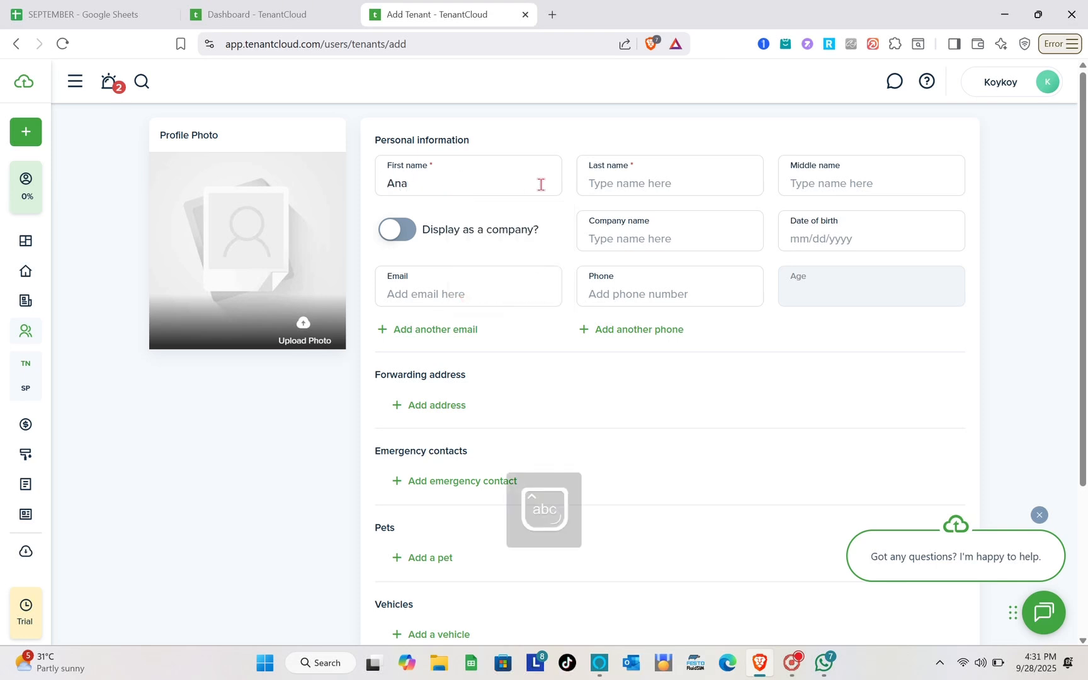
{"action": "left_click", "coordinate": [607, 179]}
{"action": "key", "text": "Caps_Lock"}
{"action": "key", "text": "Caps_Lock"}
{"action": "left_click", "coordinate": [807, 186]}
{"action": "key", "text": "Caps_Lock"}
{"action": "type", "text": "B"}
{"action": "key", "text": "Caps_Lock"}
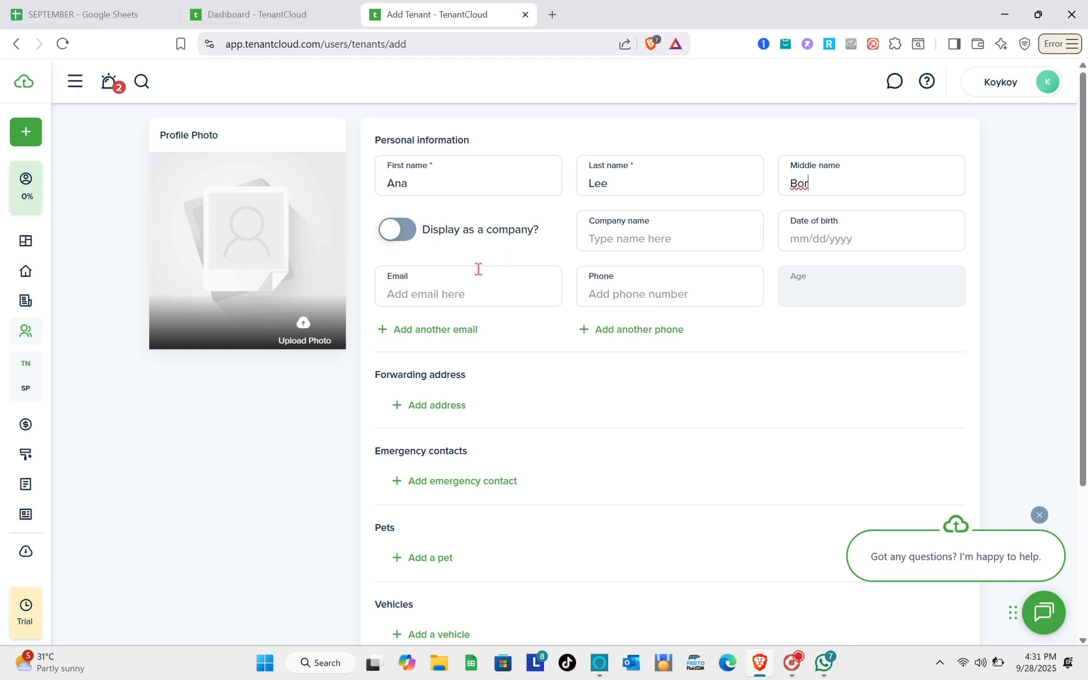
- Scroll through the remaining Add Tenant sections, then go to Service Pros
{"action": "scroll", "coordinate": [655, 258], "scroll_direction": "down", "scroll_amount": 1}
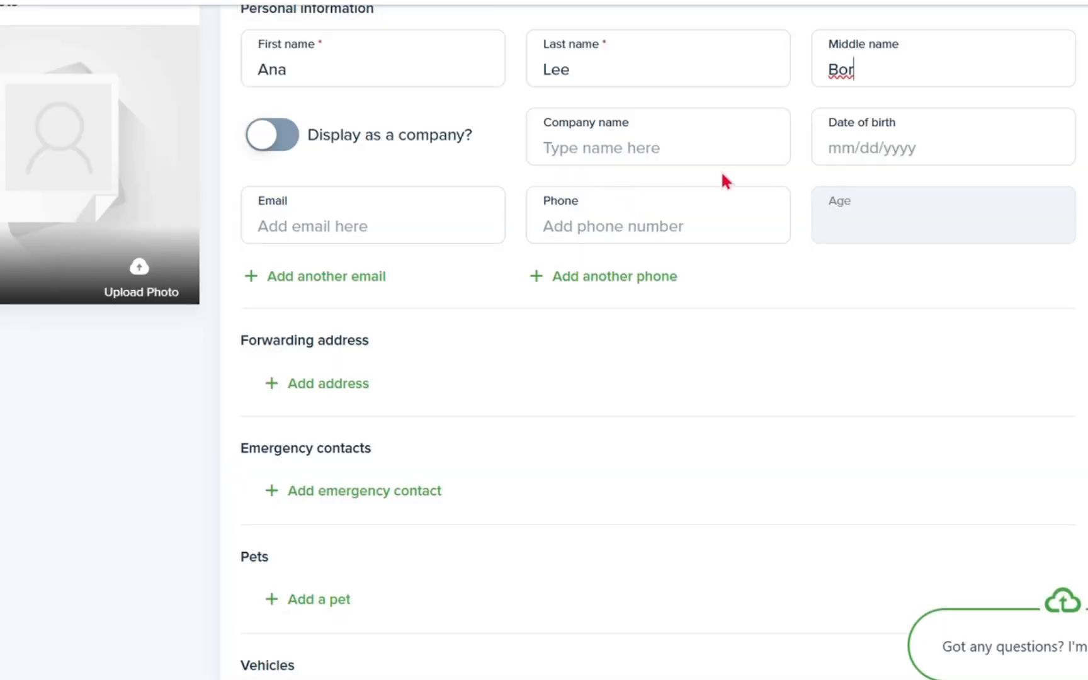
{"action": "scroll", "coordinate": [611, 235], "scroll_direction": "down", "scroll_amount": 2}
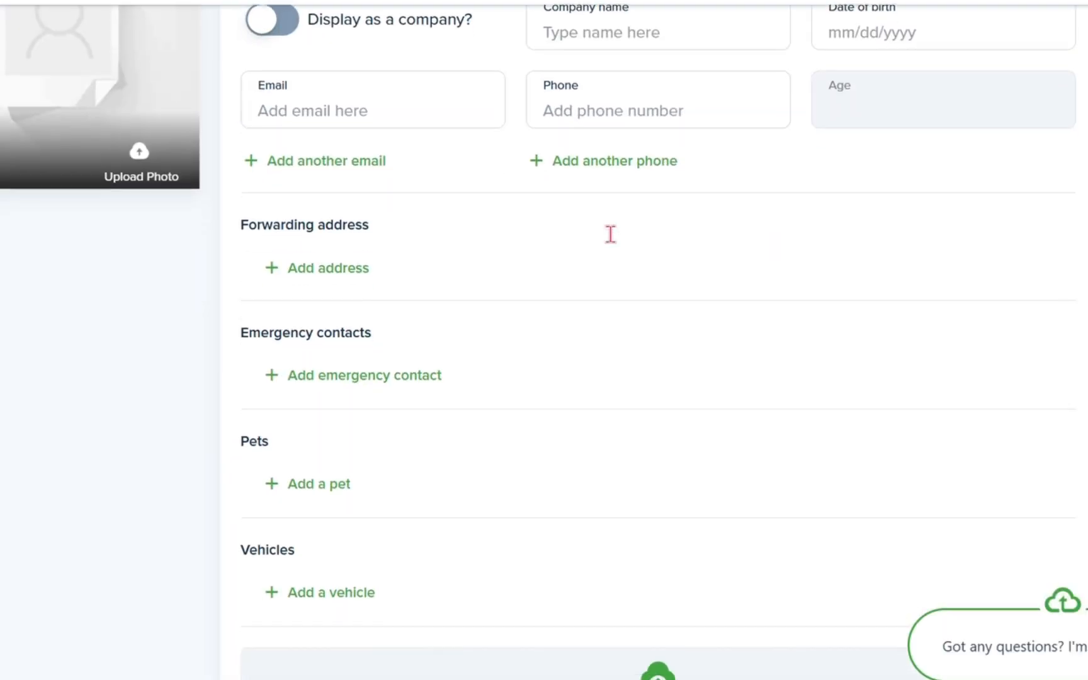
{"action": "scroll", "coordinate": [610, 235], "scroll_direction": "up", "scroll_amount": 1}
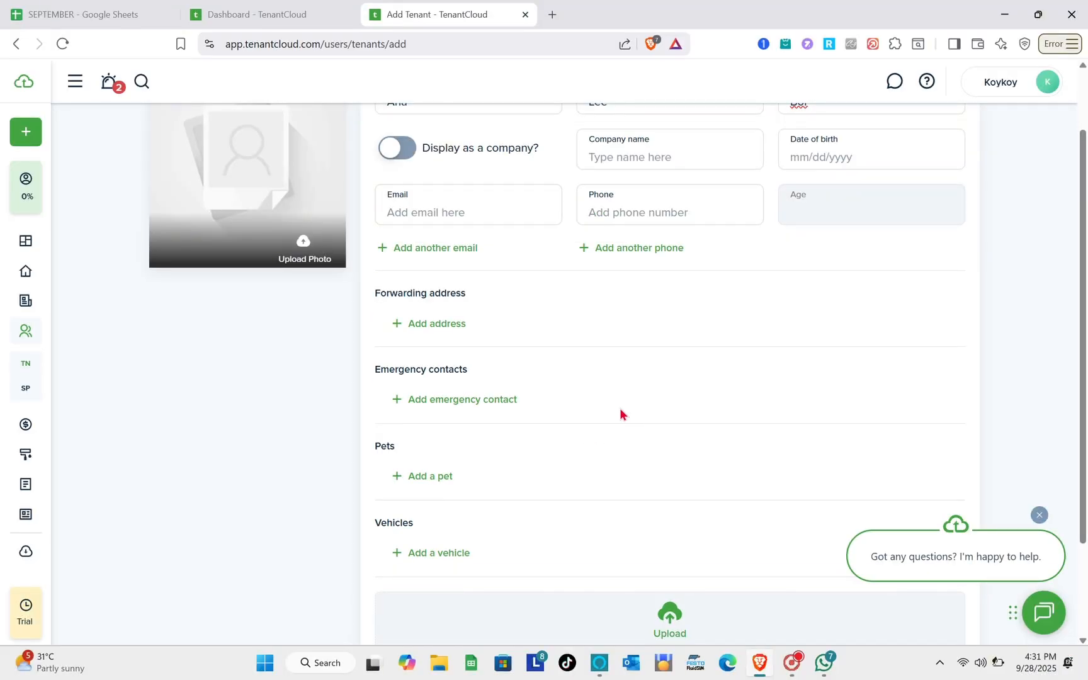
{"action": "scroll", "coordinate": [620, 412], "scroll_direction": "down", "scroll_amount": 3}
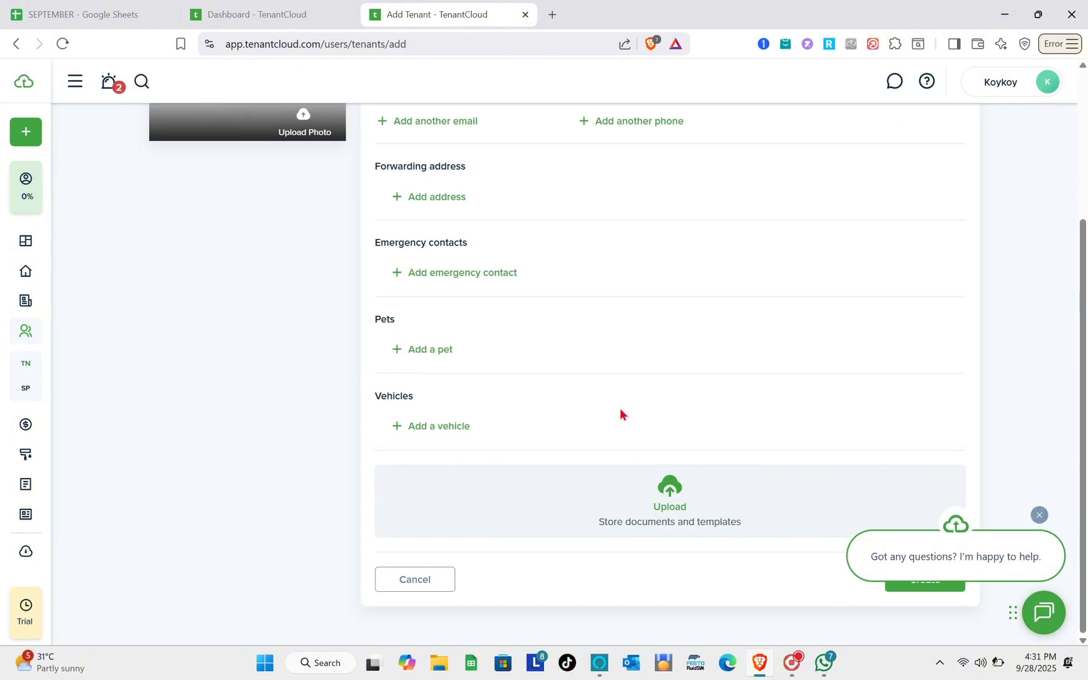
{"action": "scroll", "coordinate": [620, 412], "scroll_direction": "up", "scroll_amount": 4}
{"action": "scroll", "coordinate": [619, 412], "scroll_direction": "down", "scroll_amount": 3}
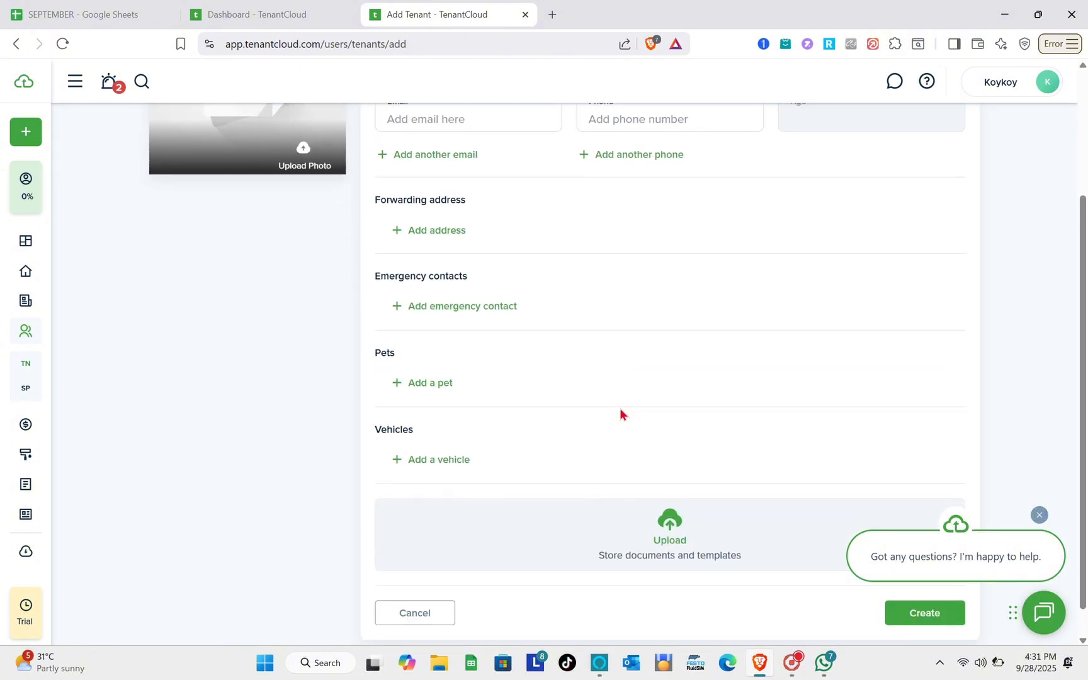
{"action": "mouse_move", "coordinate": [42, 366]}
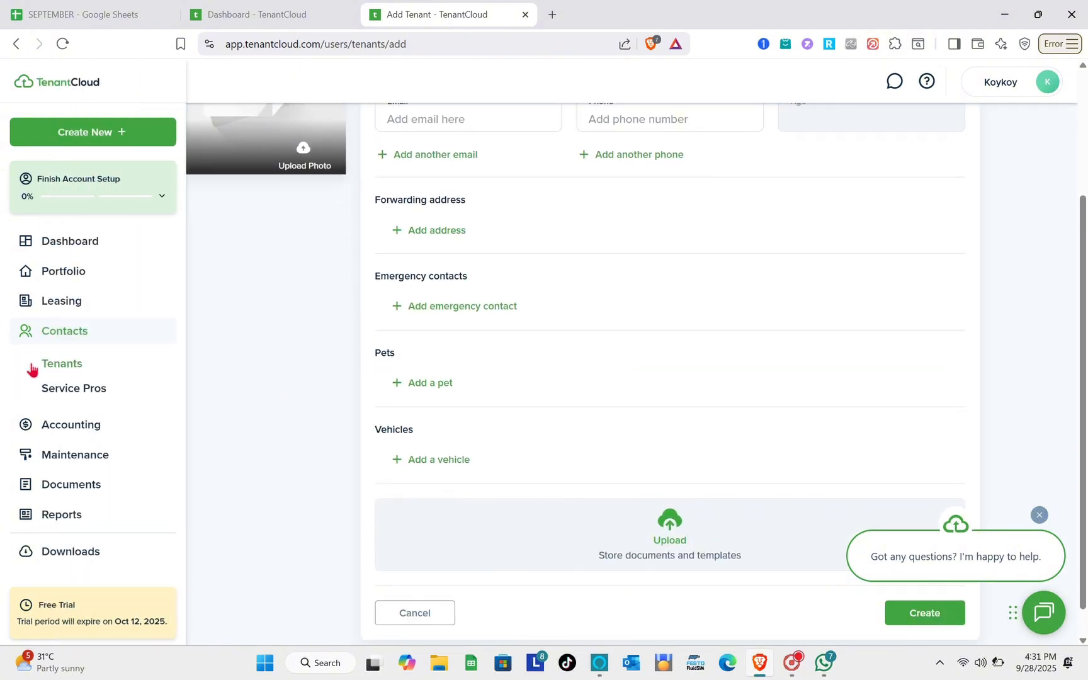
{"action": "left_click", "coordinate": [73, 390]}
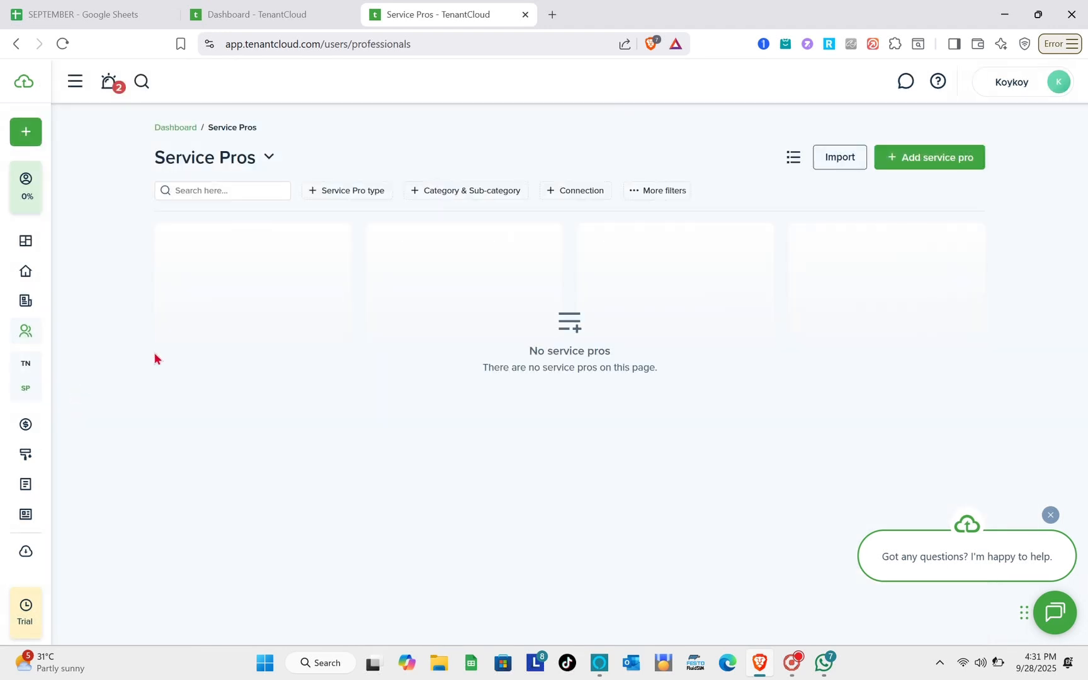
- Start a new service pro, glance over the blank form, and expand Accounting
{"action": "left_click", "coordinate": [964, 161]}
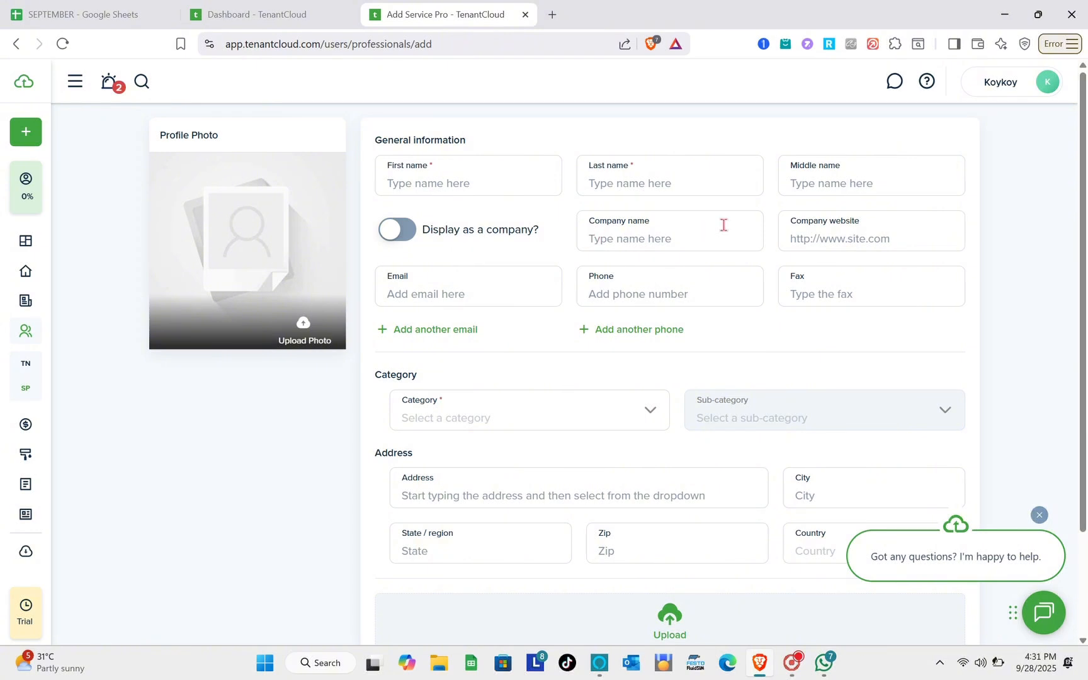
{"action": "scroll", "coordinate": [724, 224], "scroll_direction": "down", "scroll_amount": 2}
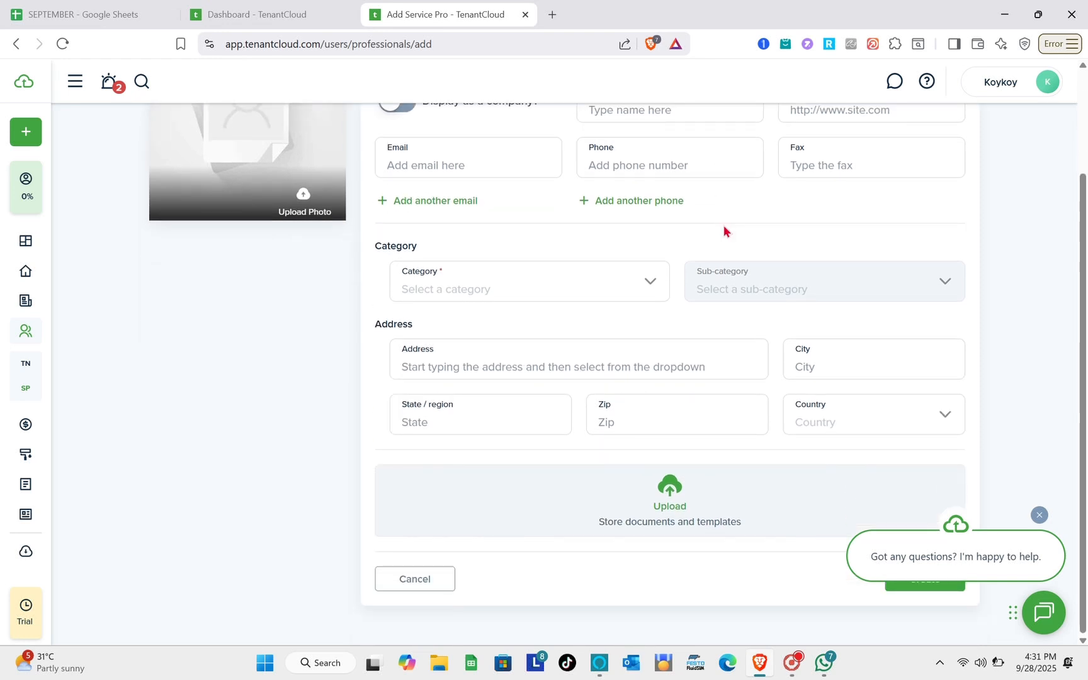
{"action": "scroll", "coordinate": [724, 231], "scroll_direction": "up", "scroll_amount": 2}
{"action": "mouse_move", "coordinate": [32, 398]}
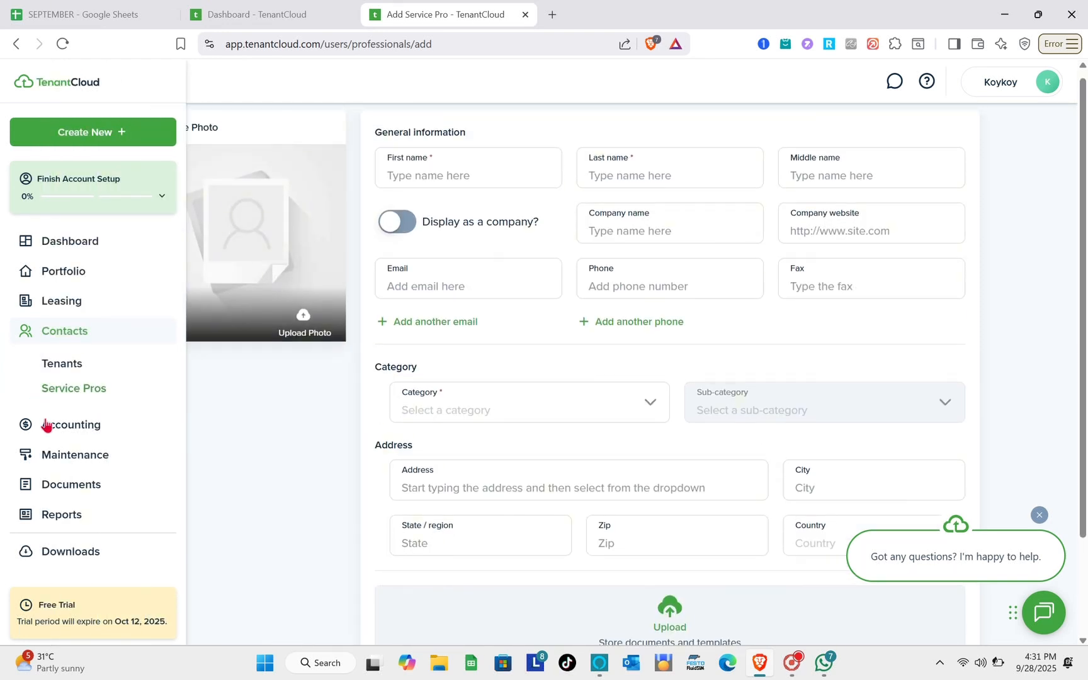
{"action": "left_click", "coordinate": [51, 428]}
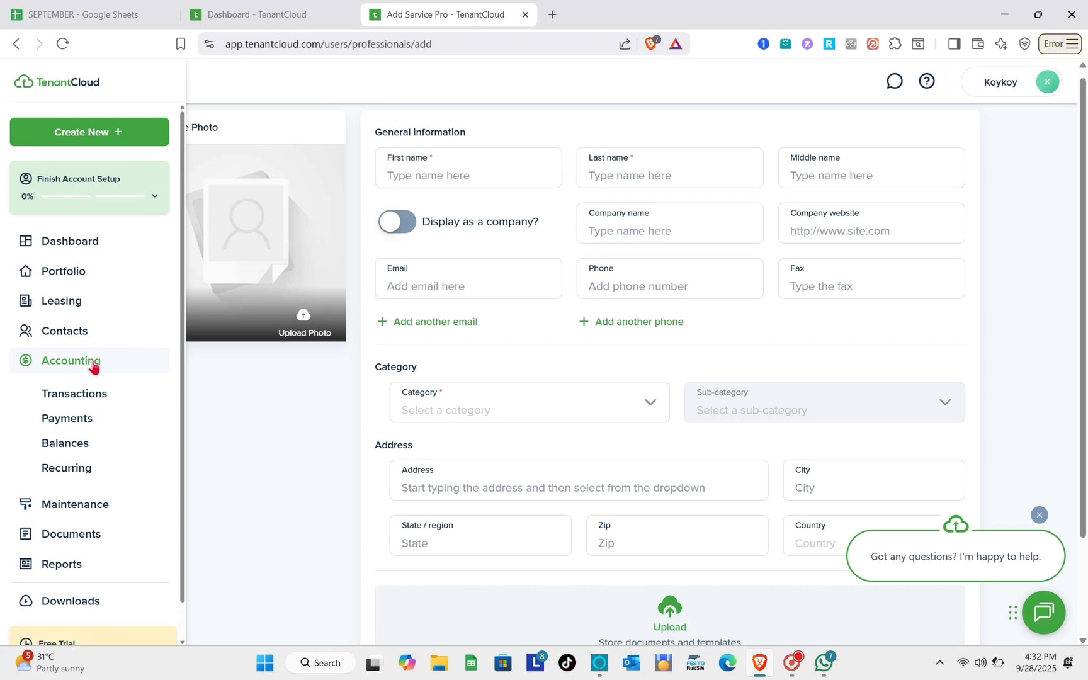
- Open Accounting > Transactions and review the Money out and Money in transaction types
{"action": "left_click", "coordinate": [79, 393]}
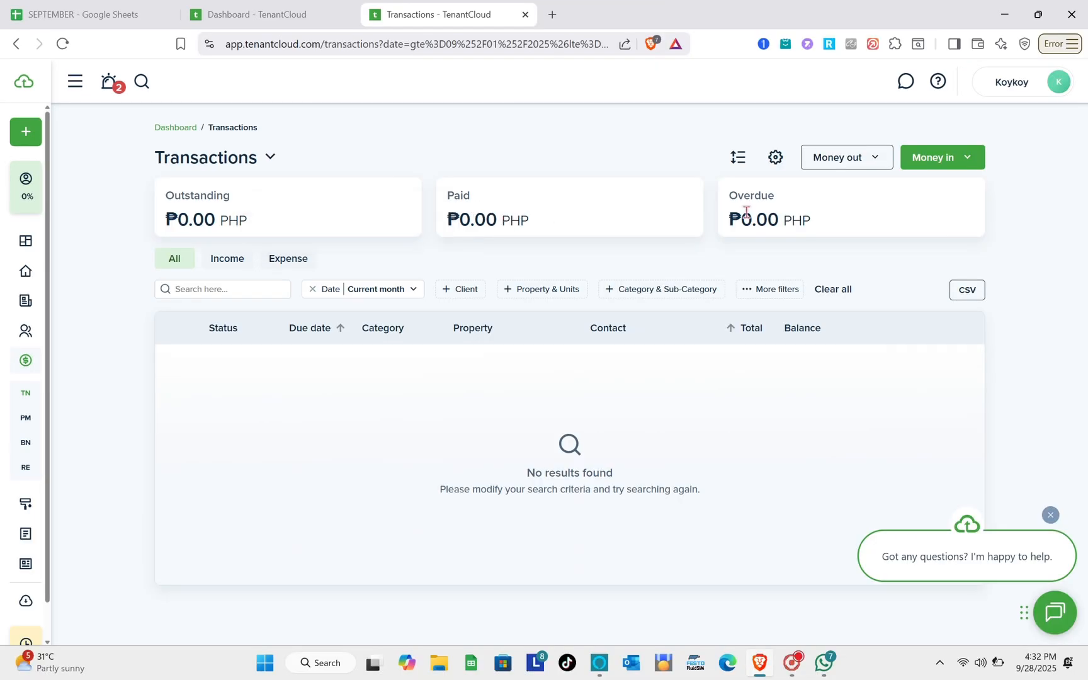
{"action": "mouse_move", "coordinate": [852, 200]}
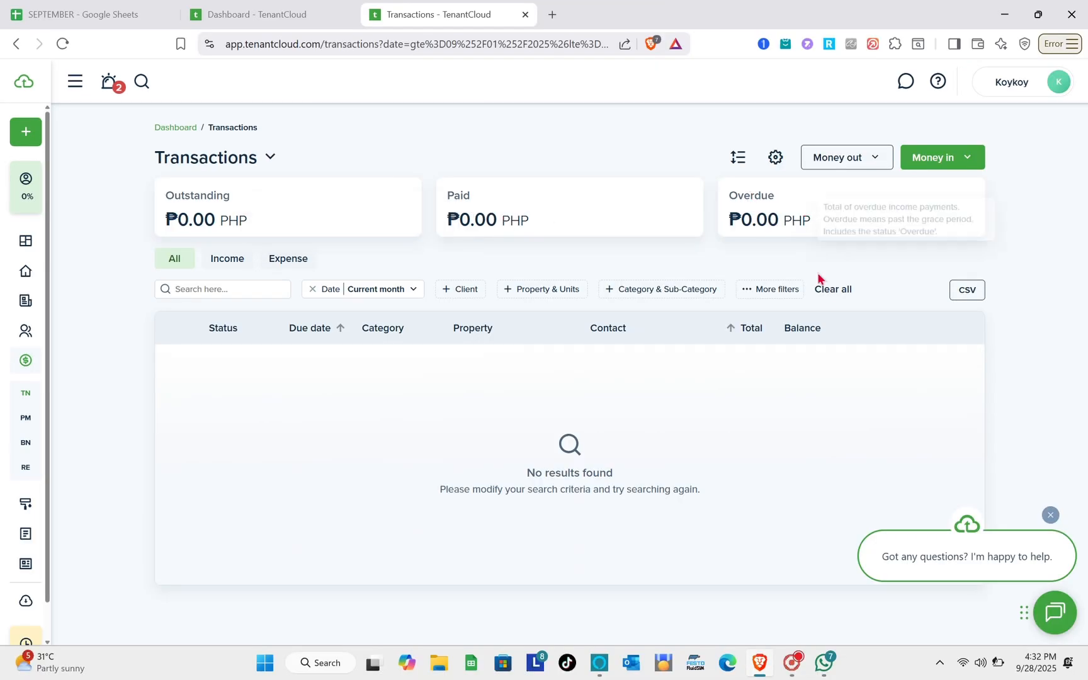
{"action": "left_click", "coordinate": [874, 164]}
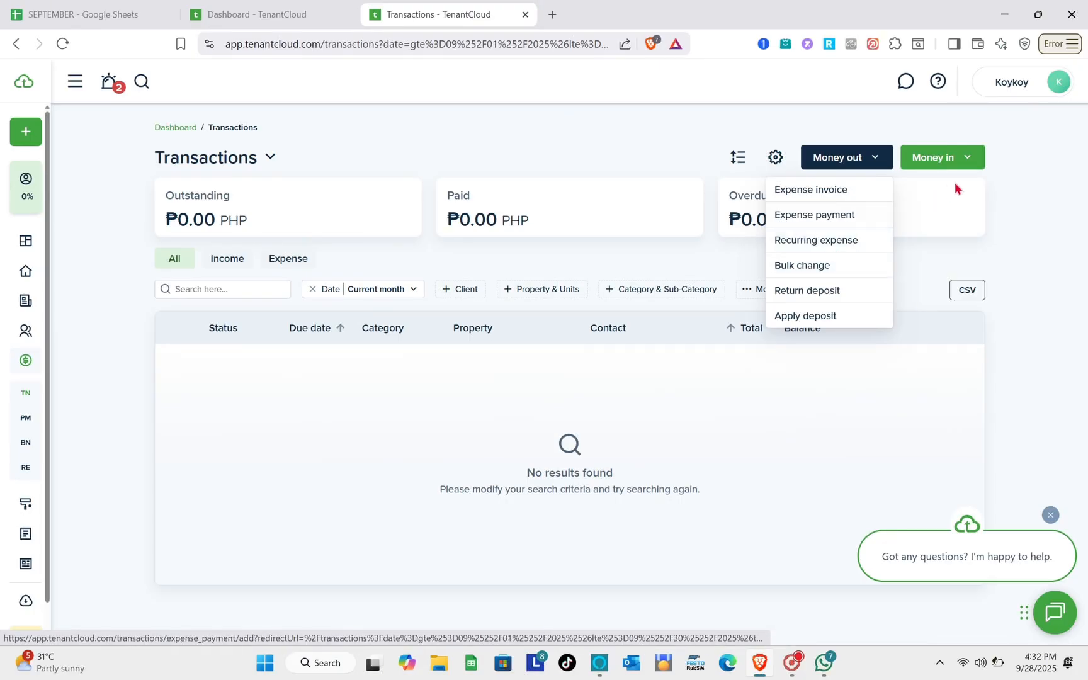
{"action": "left_click", "coordinate": [968, 161]}
{"action": "left_click", "coordinate": [968, 161]}
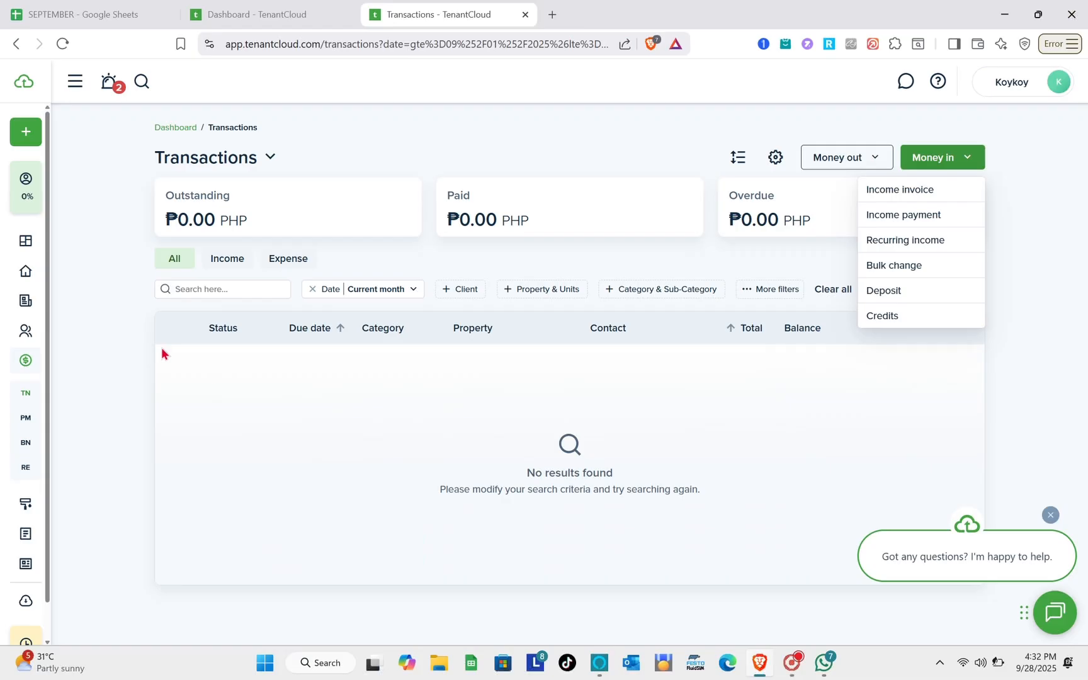
- Open Accounting Payments and check the paid income, expense and refund summary totals
{"action": "mouse_move", "coordinate": [26, 353]}
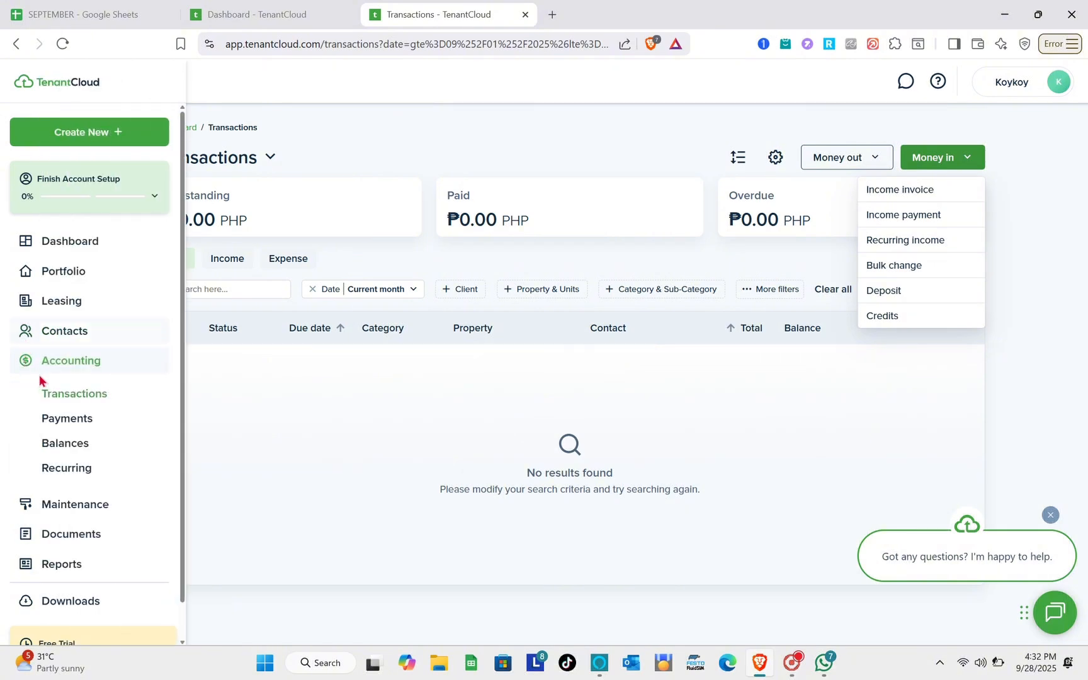
{"action": "left_click", "coordinate": [76, 424]}
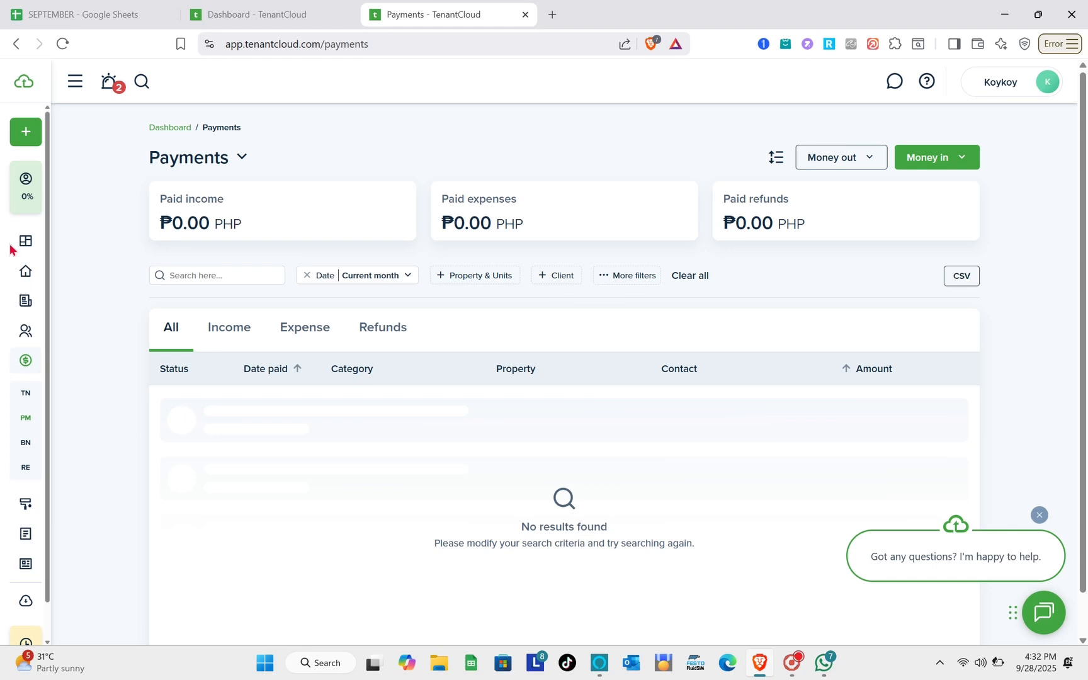
{"action": "mouse_move", "coordinate": [232, 224]}
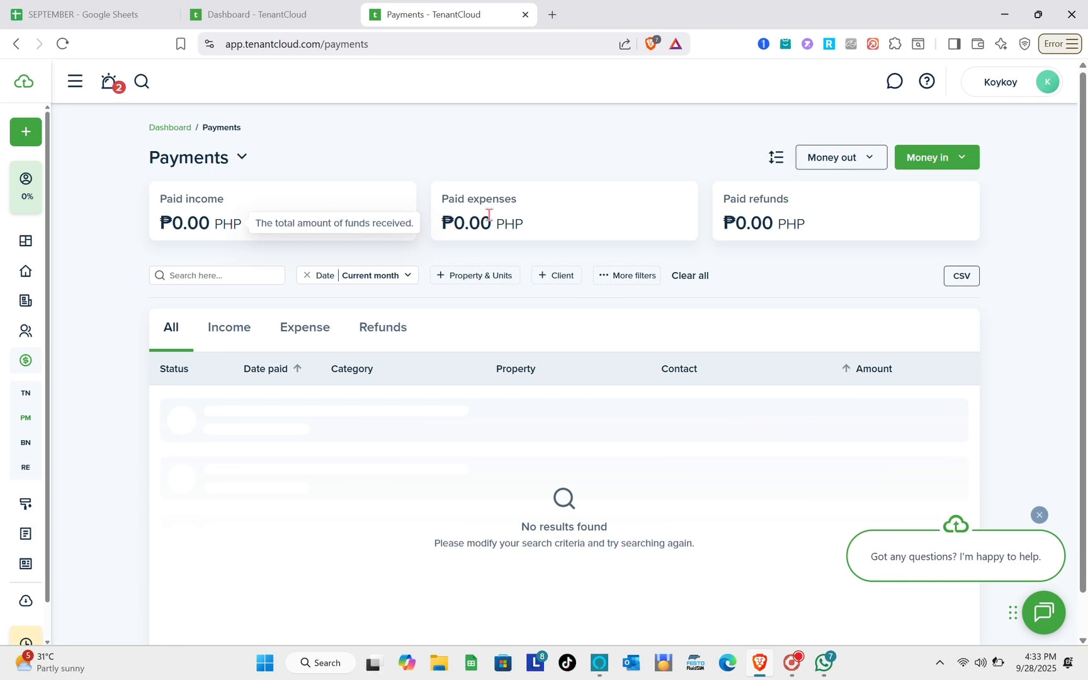
{"action": "mouse_move", "coordinate": [528, 235]}
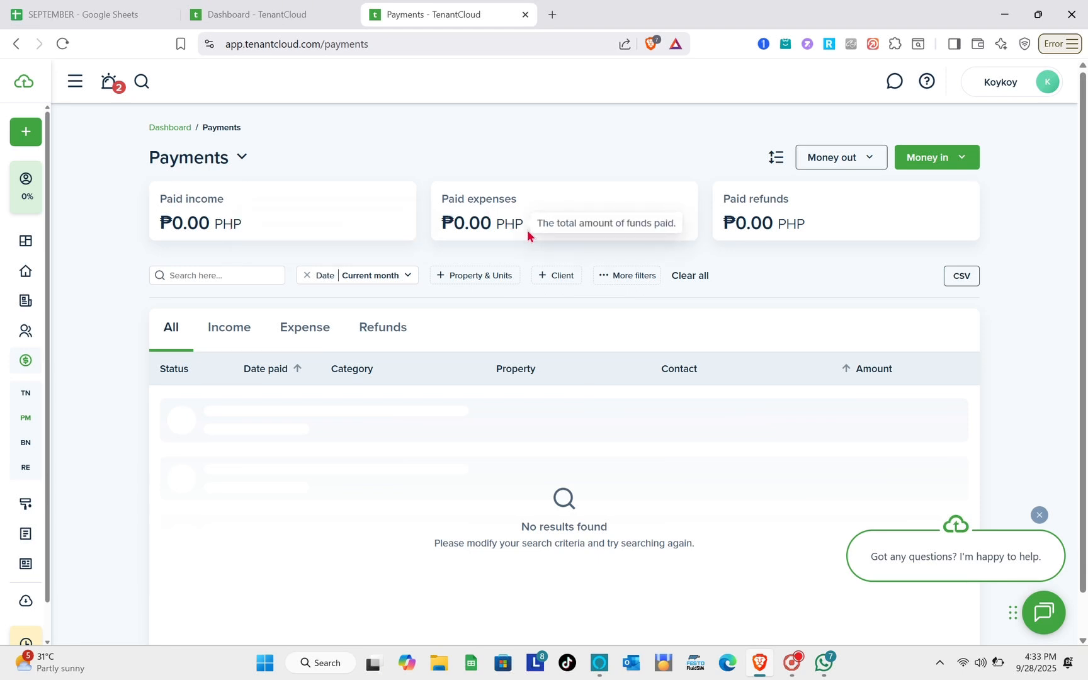
{"action": "mouse_move", "coordinate": [769, 218]}
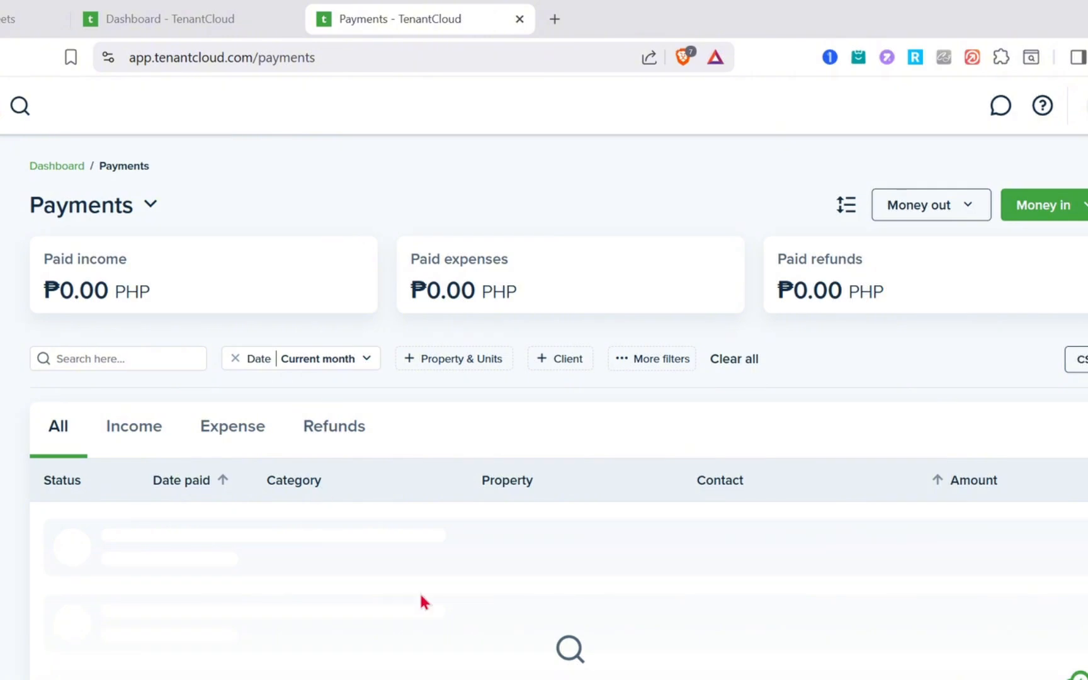
{"action": "scroll", "coordinate": [448, 453], "scroll_direction": "down", "scroll_amount": 1}
{"action": "scroll", "coordinate": [420, 595], "scroll_direction": "up", "scroll_amount": 1}
- Go to Accounting Balances, which shows the Outstanding Balance upgrade overview
{"action": "mouse_move", "coordinate": [12, 368]}
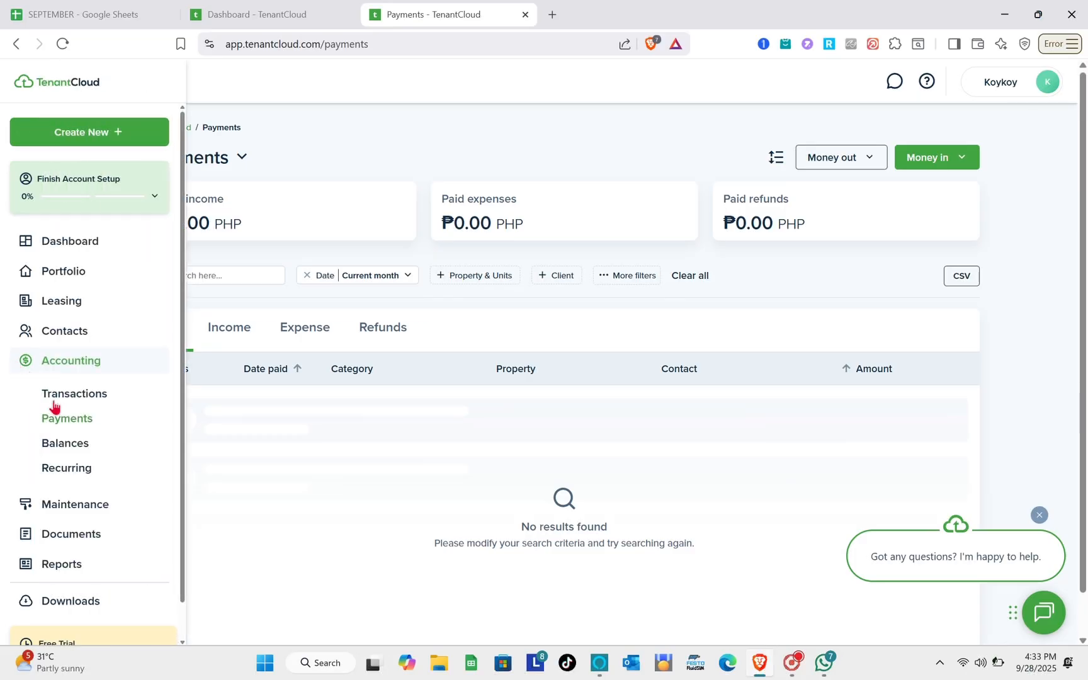
{"action": "left_click", "coordinate": [70, 449]}
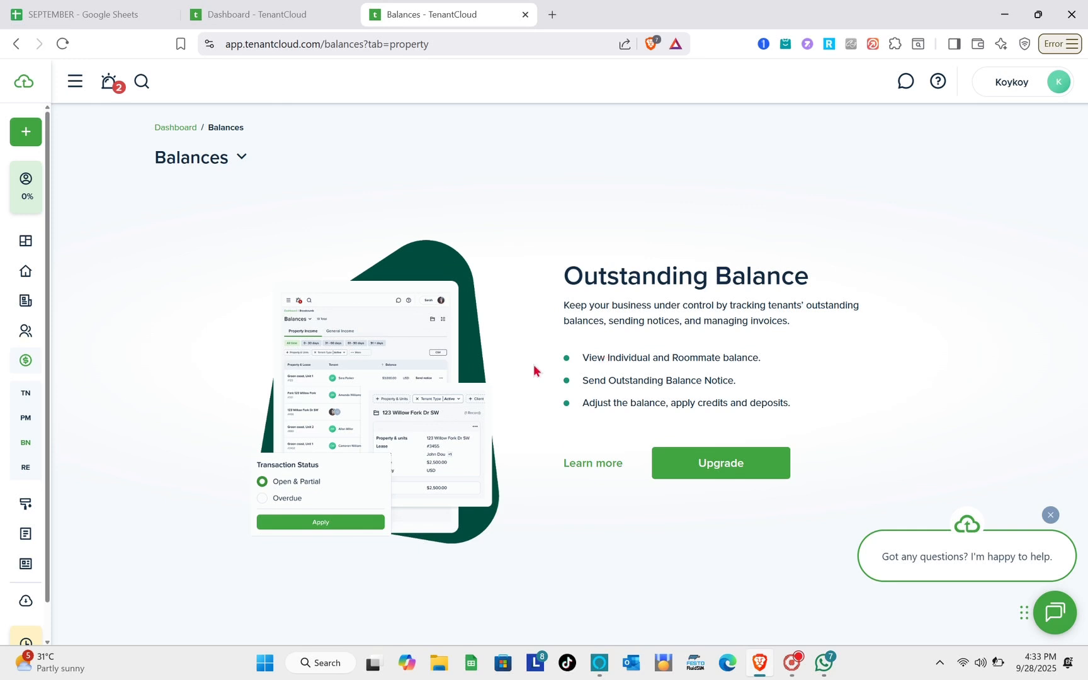
{"action": "mouse_move", "coordinate": [35, 423]}
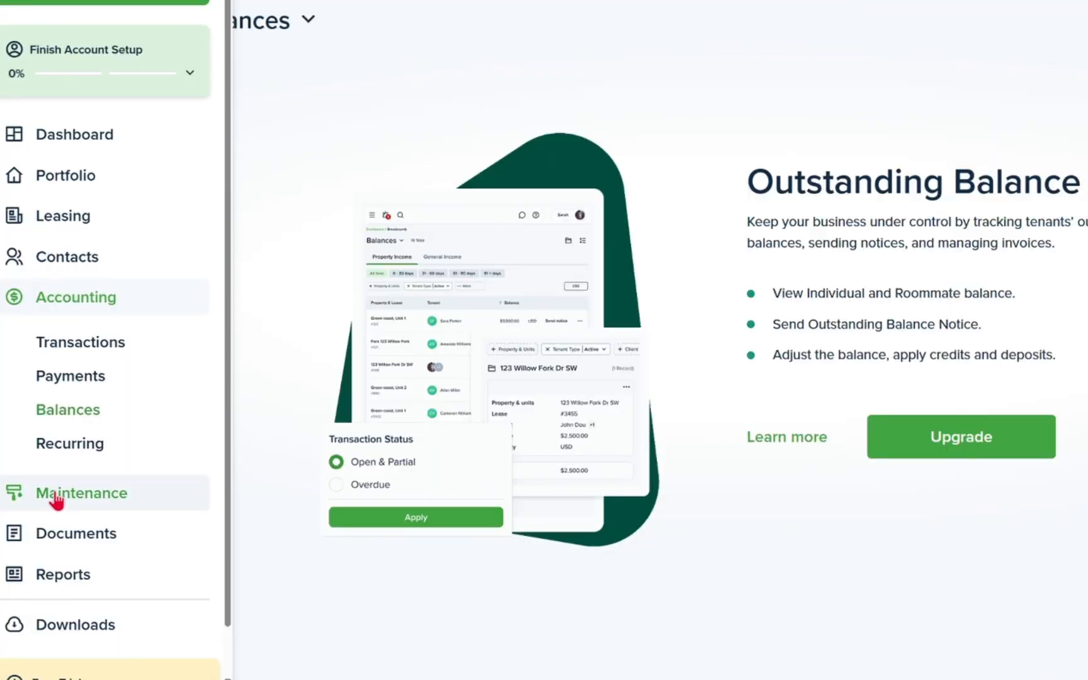
- Go to Maintenance Requests and close the 'Heads up' notice about the detail view removal
{"action": "left_click", "coordinate": [57, 497]}
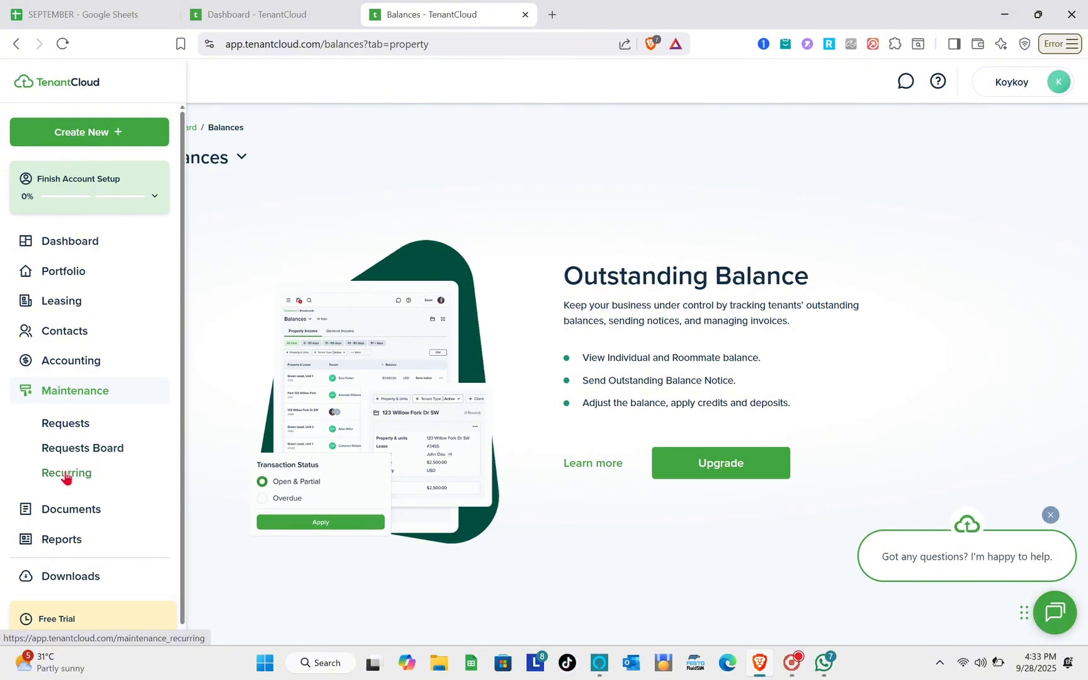
{"action": "left_click", "coordinate": [70, 425]}
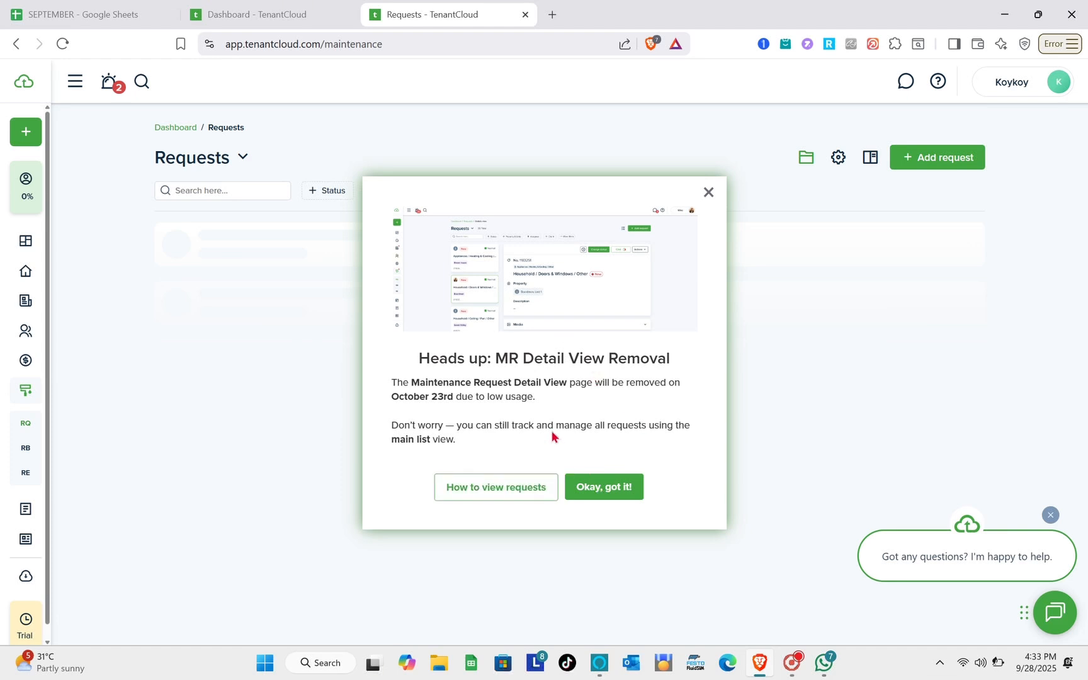
{"action": "left_click", "coordinate": [709, 193]}
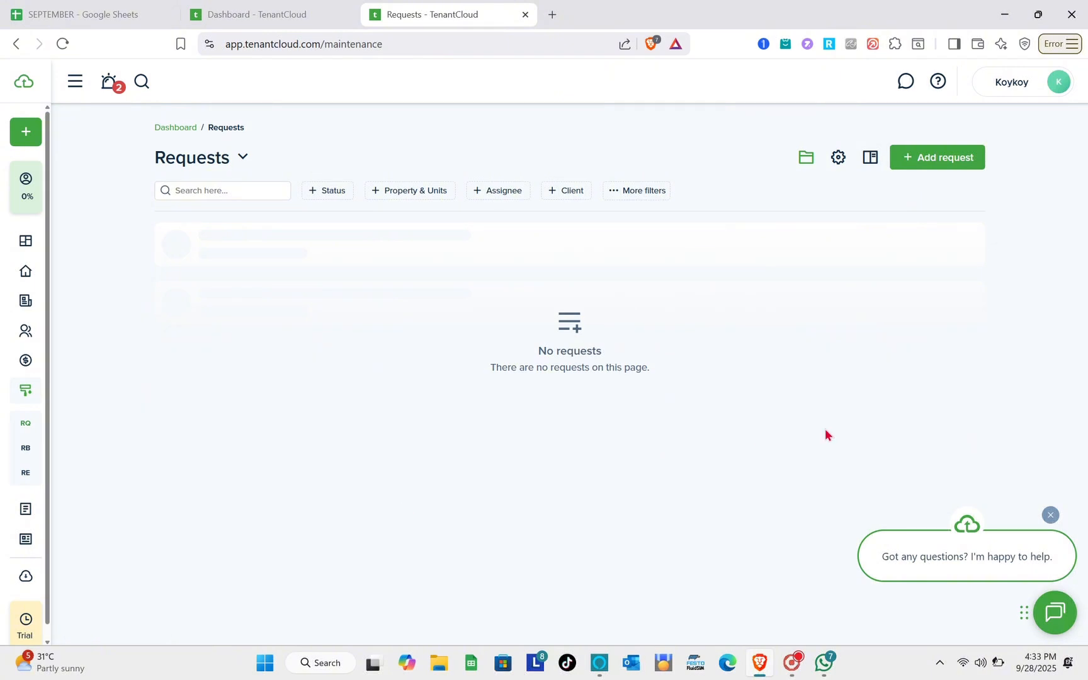
{"action": "mouse_move", "coordinate": [39, 516]}
{"action": "mouse_move", "coordinate": [2, 278]}
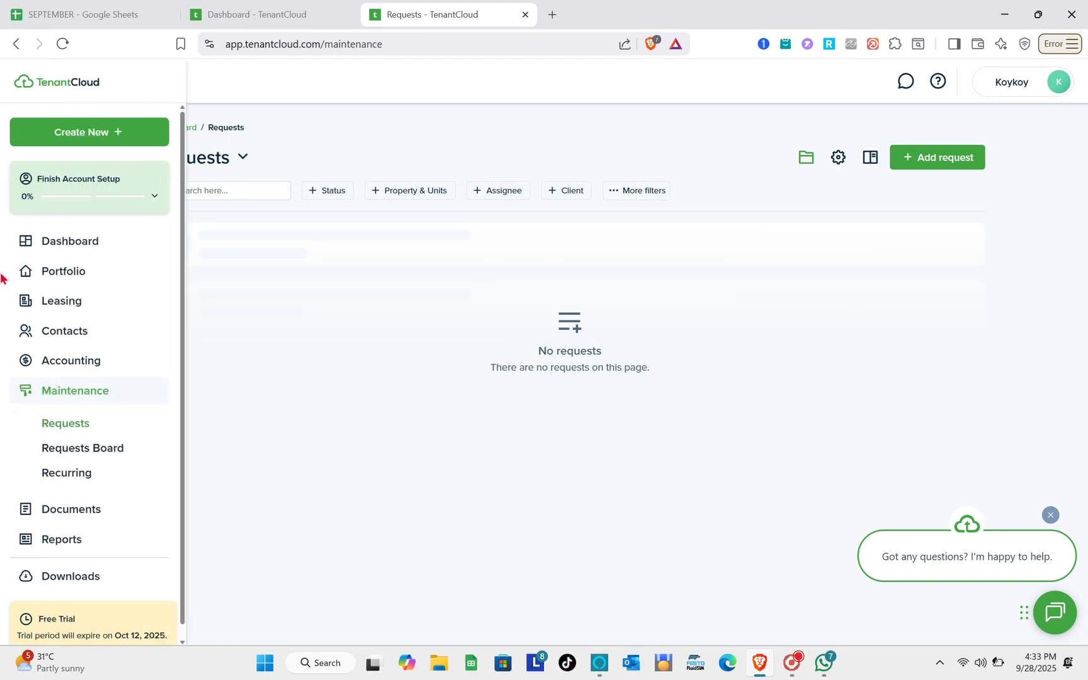